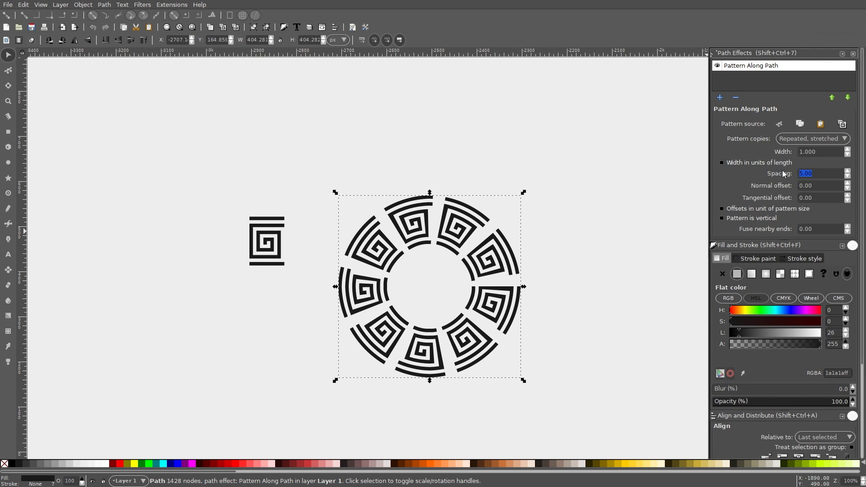
# Set the Pattern Along Path spacing to -3 and choose how the copies repeat
pyautogui.write('-3')
pyautogui.press('Return')
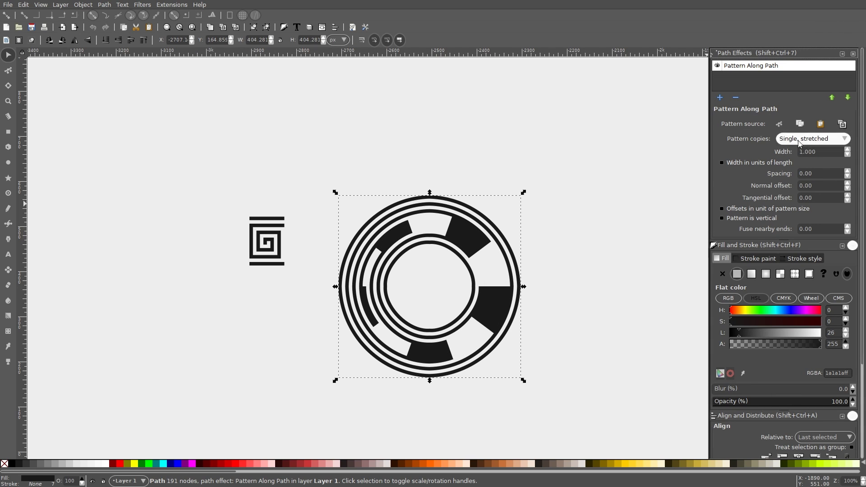
pyautogui.click(784, 139)
# Convert the Greek-key ring's path effect into a plain path with Object to Path
pyautogui.click(279, 248)
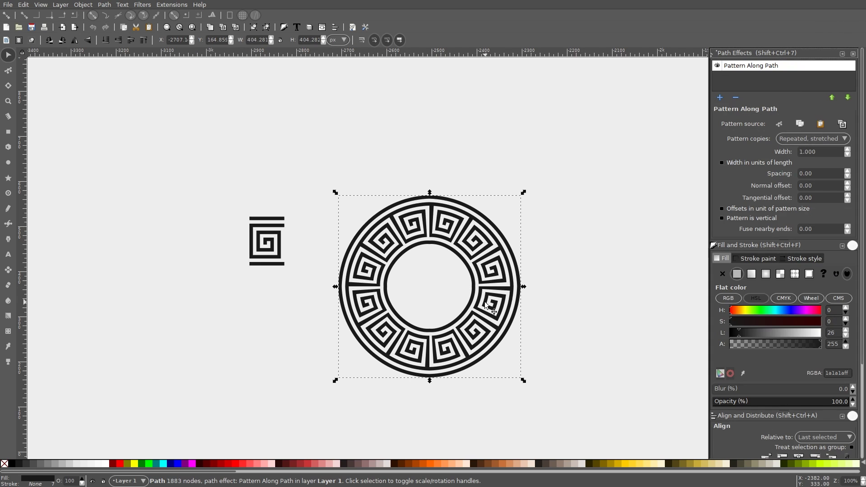
pyautogui.hscroll(3, 406, 243)
pyautogui.scroll(2, 406, 243)
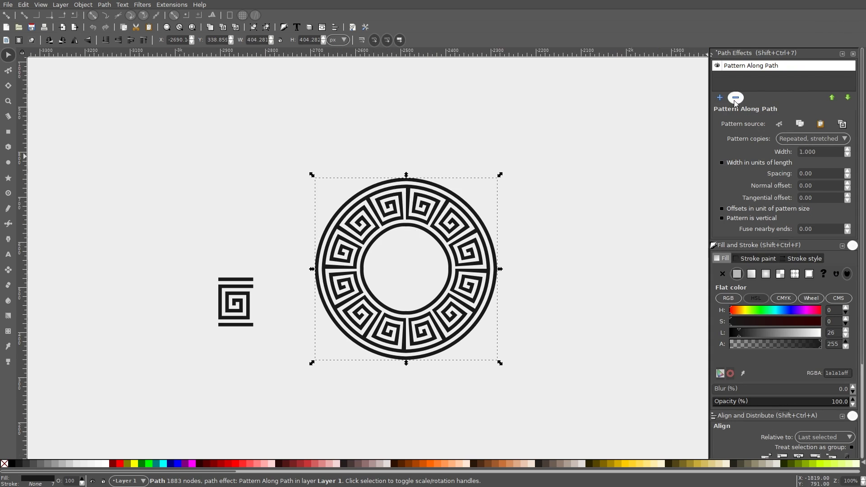
pyautogui.click(104, 5)
pyautogui.click(122, 16)
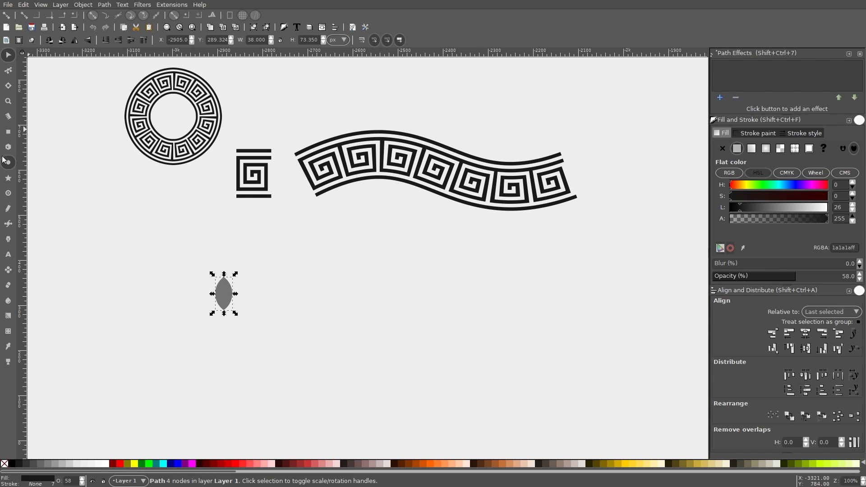
# Draw a circle, apply Pattern Along Path with the lens repeated around it, then shrink the lens
pyautogui.moveTo(457, 378); pyautogui.dragTo(326, 246)
pyautogui.click(720, 97)
pyautogui.click(811, 138)
pyautogui.click(811, 149)
pyautogui.click(820, 124)
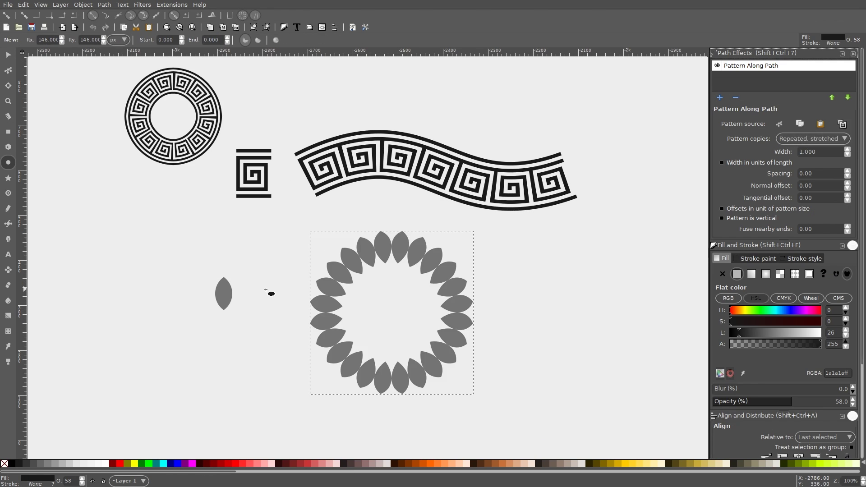
pyautogui.click(223, 294)
pyautogui.click(223, 294)
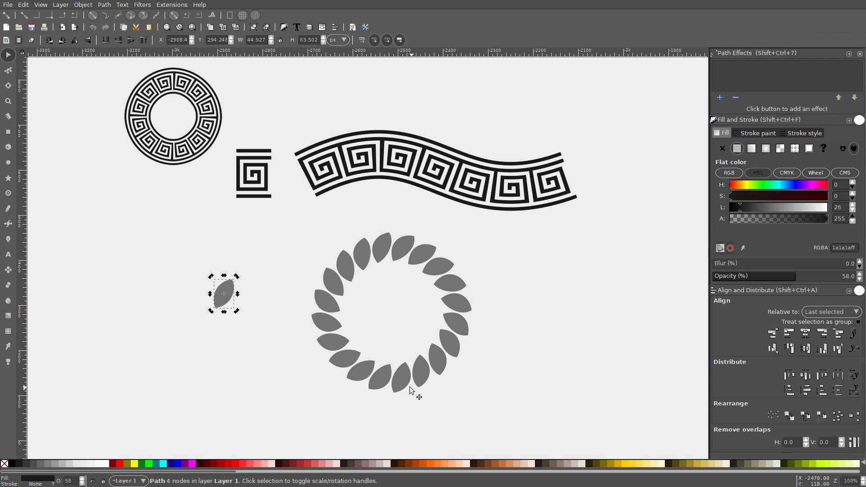
pyautogui.moveTo(238, 282); pyautogui.dragTo(230, 286)
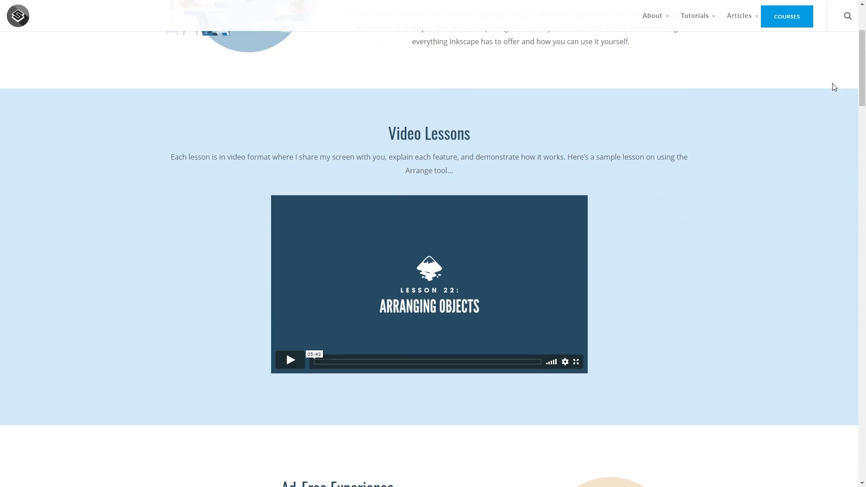
# Scroll down through the Inkscape Master Class lesson tables on the course page
pyautogui.scroll(-13, 833, 87)
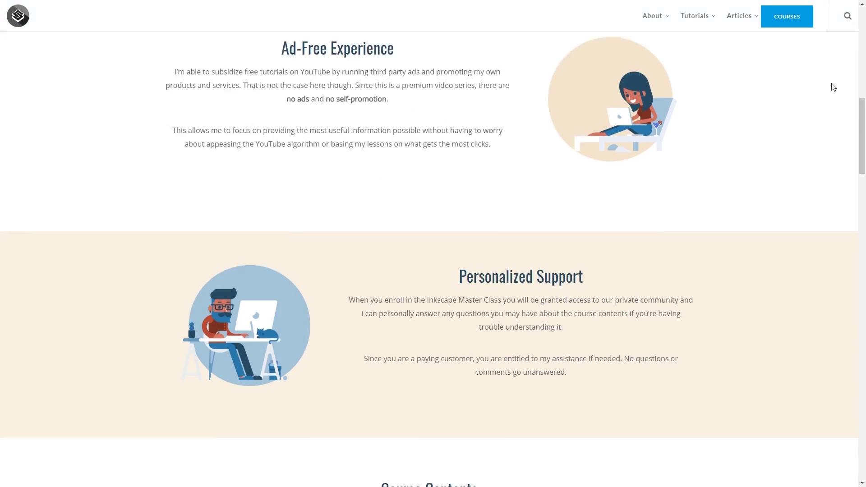
pyautogui.scroll(-13, 833, 87)
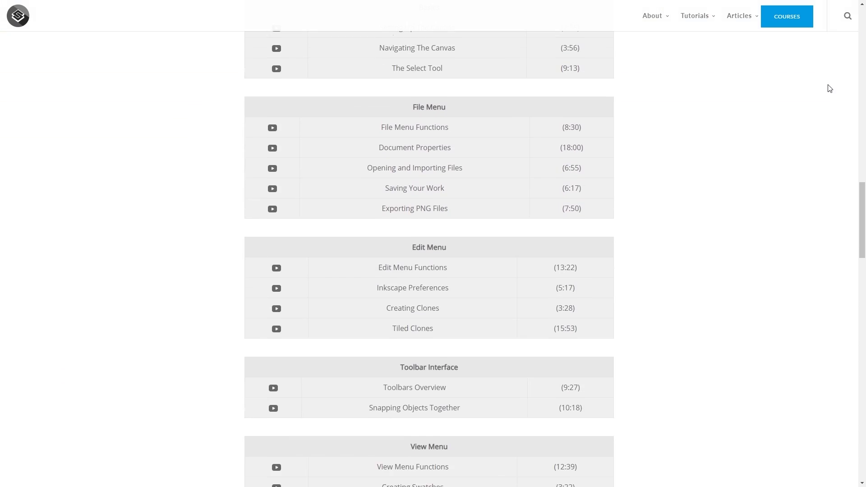
pyautogui.scroll(-10, 826, 90)
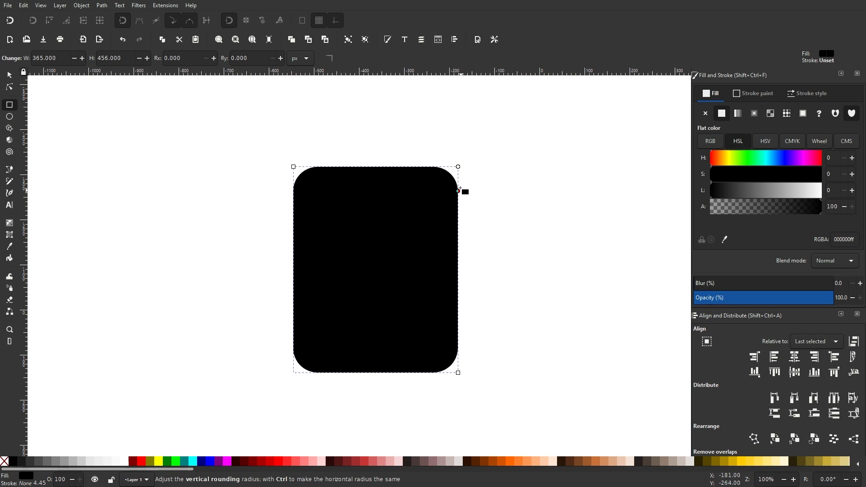
# Fill the rectangle with a skin-tone swatch and round its corners
pyautogui.hscroll(3, 487, 463)
pyautogui.click(487, 462)
pyautogui.moveTo(458, 192); pyautogui.dragTo(459, 216)
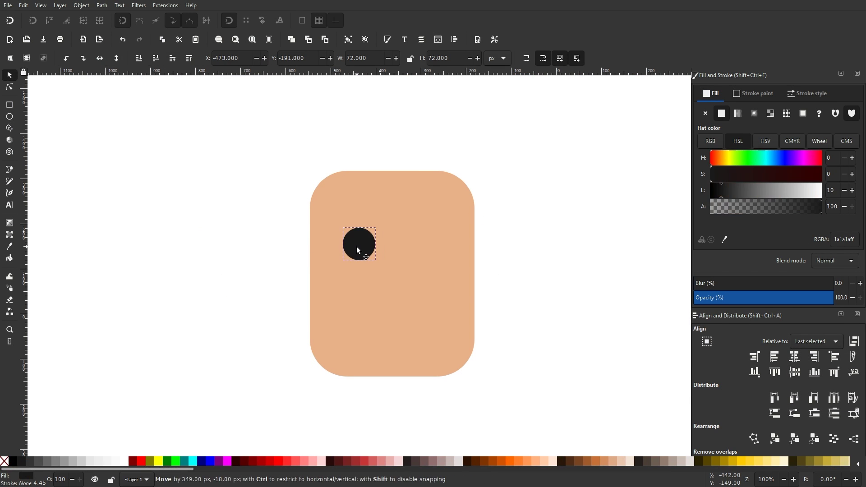
# Group the two black eye circles together
pyautogui.click(356, 245)
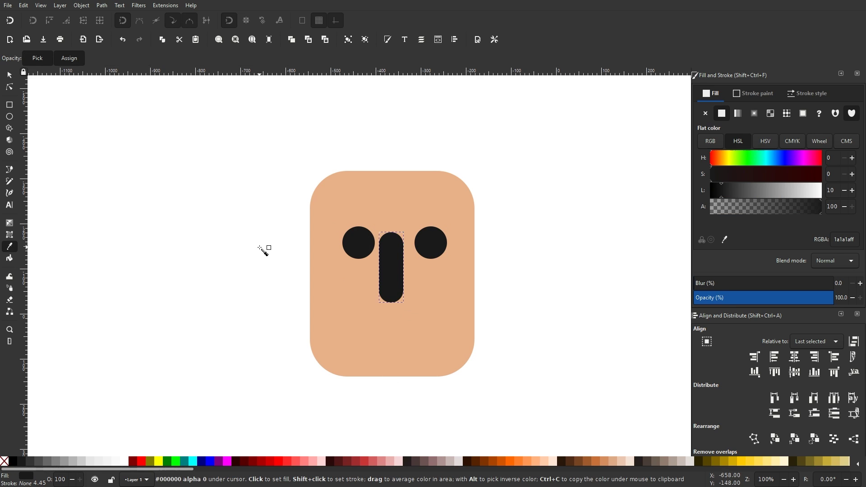
pyautogui.keyDown('shift'); pyautogui.click(367, 282); pyautogui.keyUp('shift')
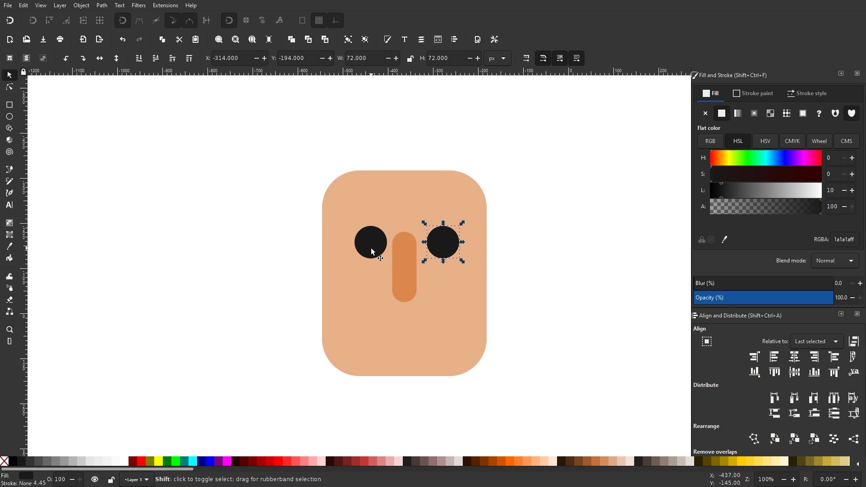
pyautogui.click(350, 41)
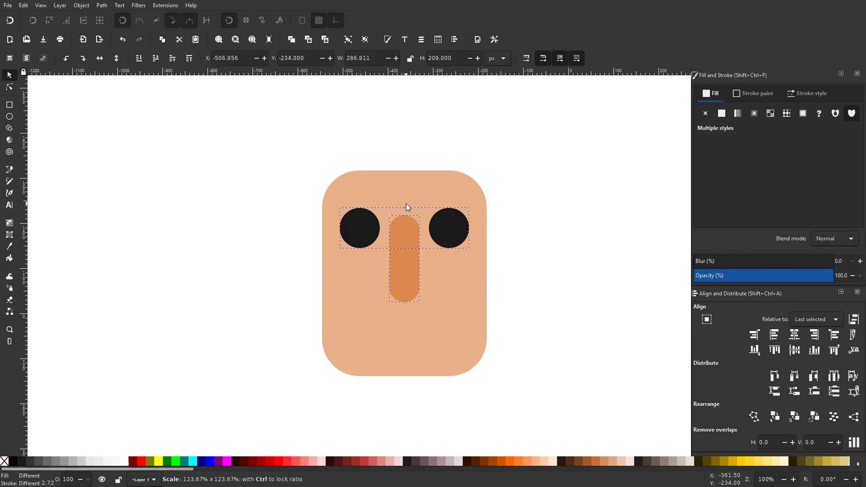
pyautogui.click(580, 332)
# Draw a circle, split it in half along a Bezier cutting path, and scale the half down
pyautogui.moveTo(242, 276); pyautogui.dragTo(152, 288)
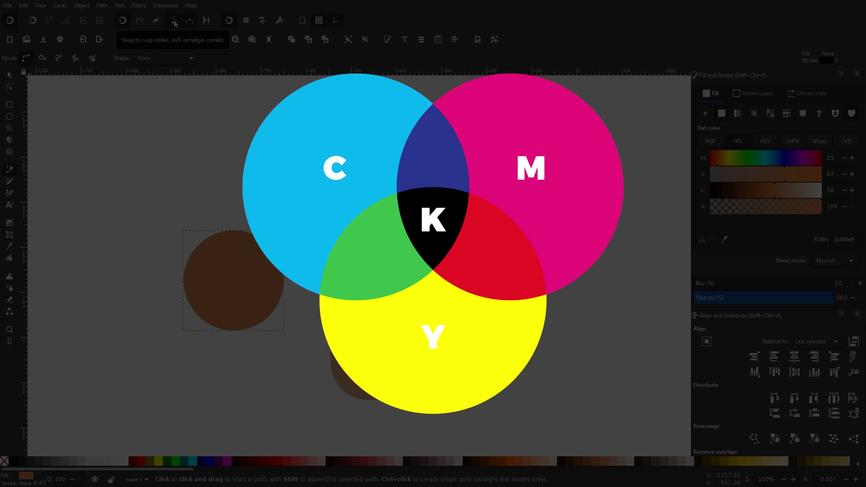
pyautogui.click(183, 281)
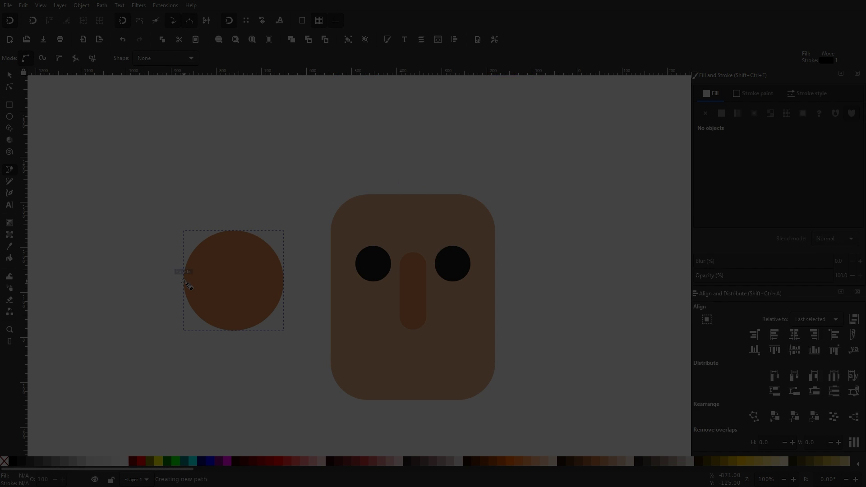
pyautogui.keyDown('shift'); pyautogui.click(256, 304); pyautogui.keyUp('shift')
pyautogui.hotkey('ctrl', '-')
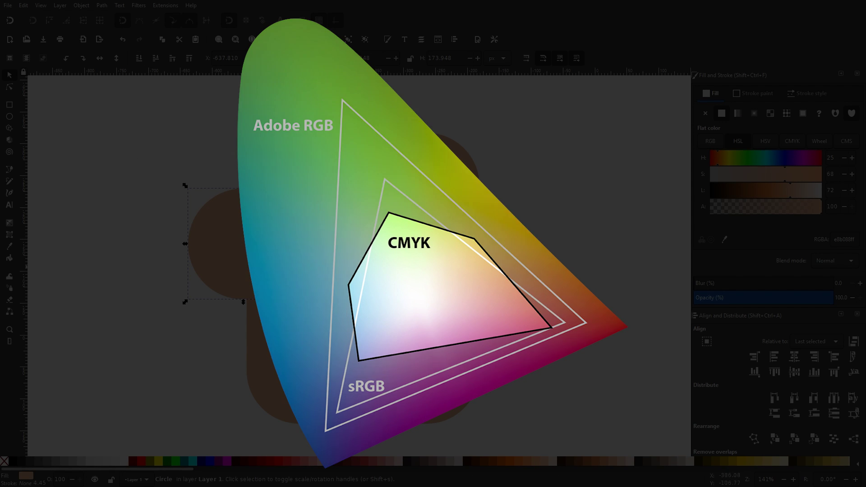
pyautogui.moveTo(185, 185); pyautogui.dragTo(202, 198)
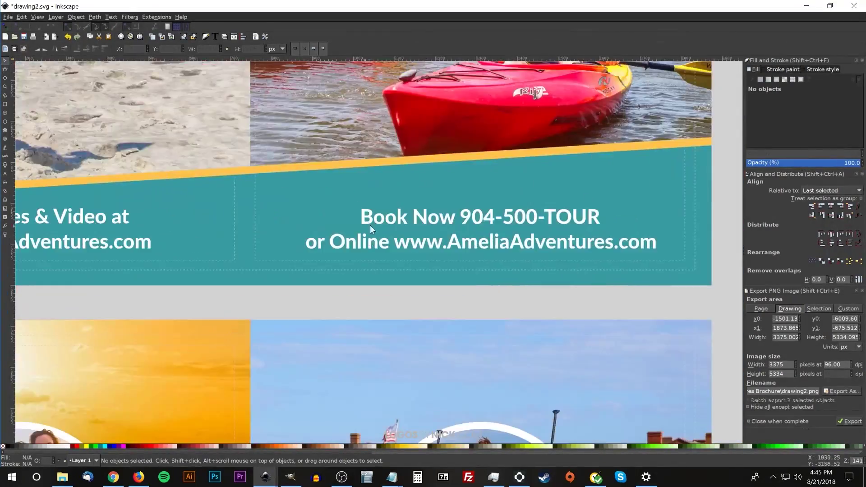
pyautogui.scroll(15, 381, 222)
pyautogui.rightClick(231, 176)
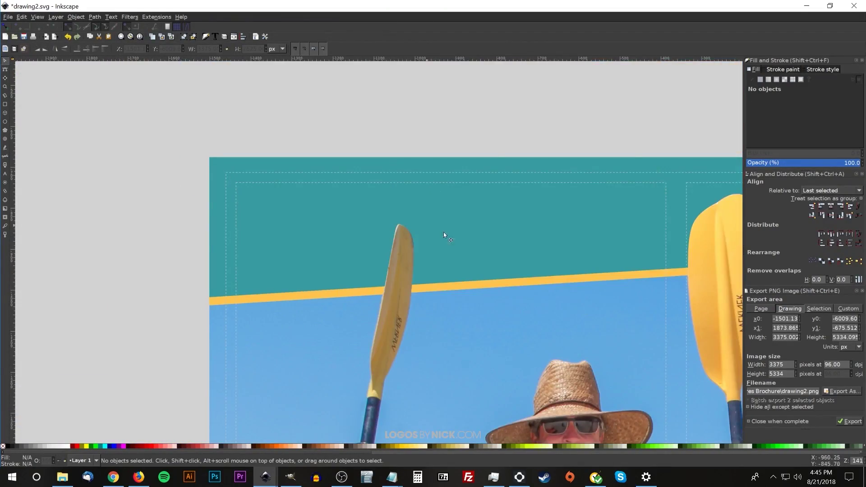
pyautogui.press('Escape')
pyautogui.scroll(-3, 375, 231)
pyautogui.moveTo(266, 479)
pyautogui.click(203, 433)
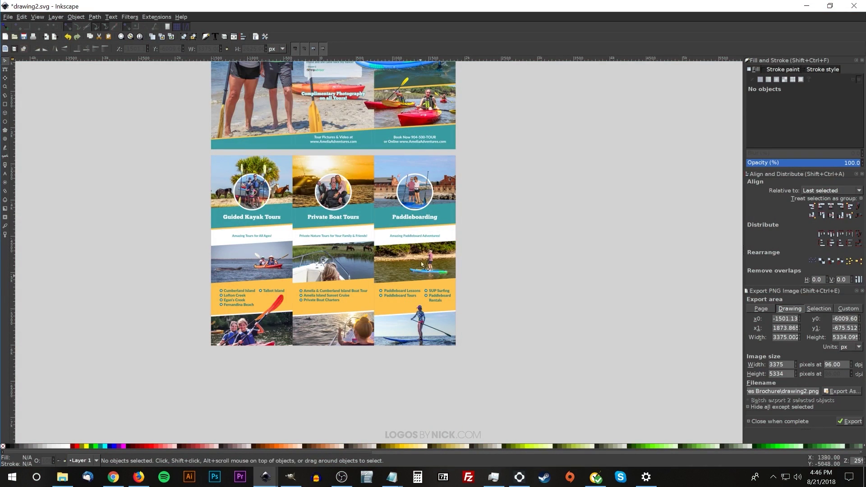
pyautogui.scroll(5, 422, 264)
pyautogui.keyDown('ctrl'); pyautogui.scroll(-2, 346, 337); pyautogui.keyUp('ctrl')
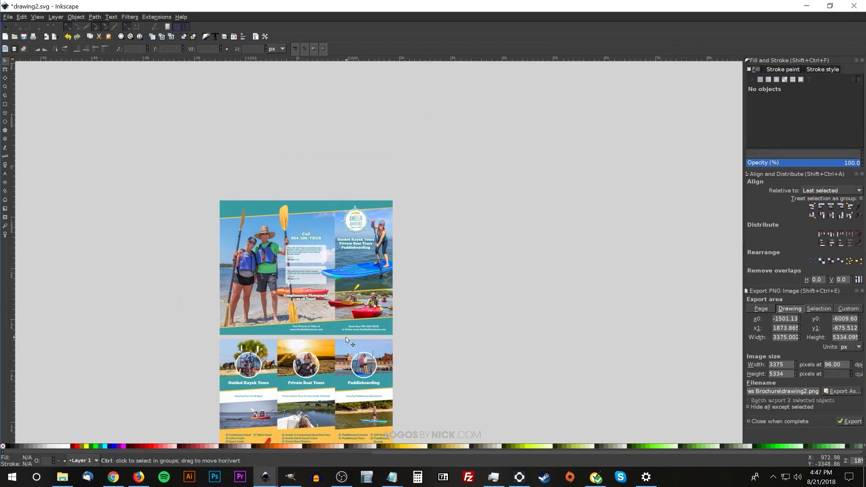
pyautogui.scroll(-2, 346, 337)
pyautogui.moveTo(133, 88); pyautogui.dragTo(415, 295)
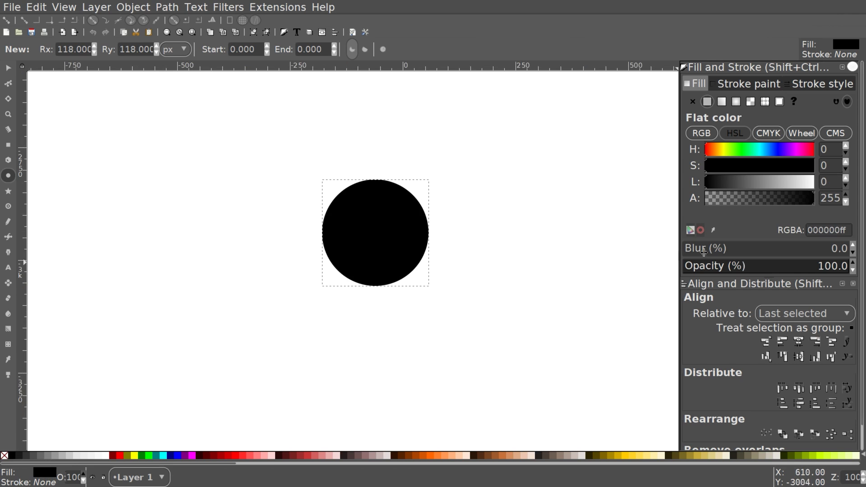
# Blur the black circle, draw a black rectangle beside it, and move the circle up-right
pyautogui.click(852, 246)
pyautogui.press('s')
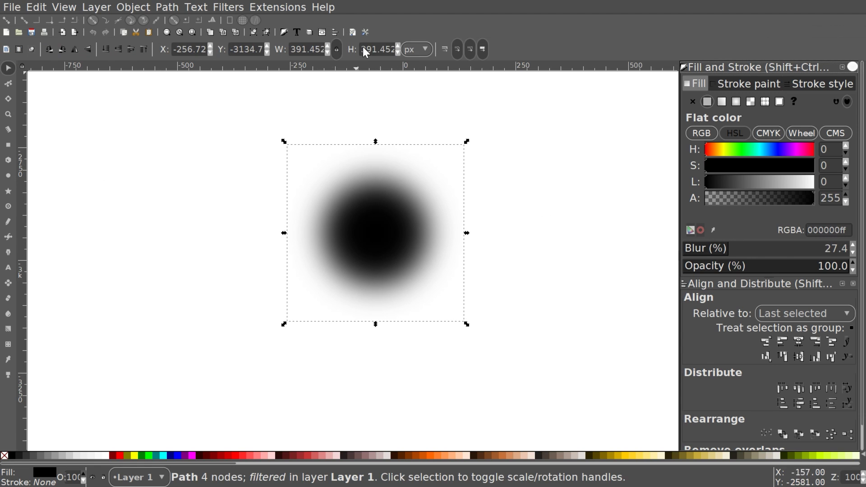
pyautogui.press('r')
pyautogui.moveTo(172, 143); pyautogui.dragTo(273, 248)
pyautogui.press('Escape')
pyautogui.press('s')
pyautogui.moveTo(370, 227); pyautogui.dragTo(403, 211)
# Size a white square to the blurred circle, lower it beneath, and center the two
pyautogui.rightClick(402, 211)
pyautogui.click(433, 252)
pyautogui.moveTo(230, 209); pyautogui.dragTo(191, 253)
pyautogui.click(36, 7)
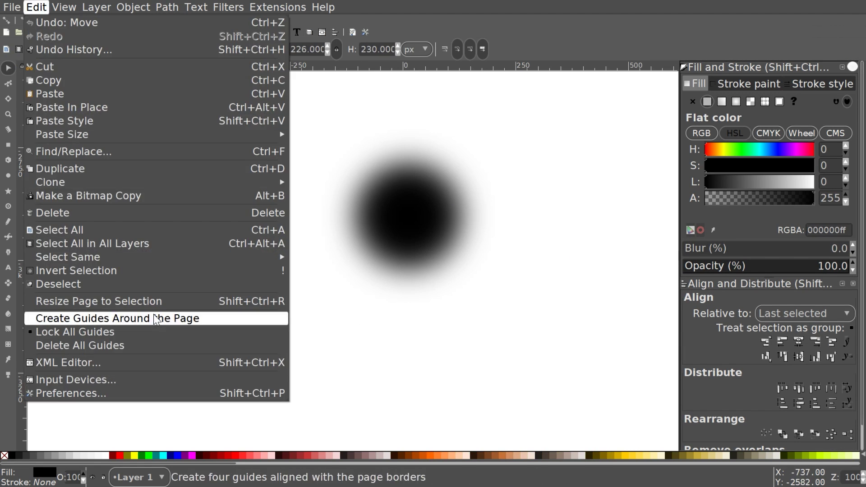
pyautogui.click(325, 136)
pyautogui.moveTo(261, 209); pyautogui.dragTo(326, 213)
pyautogui.click(104, 456)
pyautogui.click(119, 50)
pyautogui.keyDown('shift'); pyautogui.click(400, 162); pyautogui.keyUp('shift')
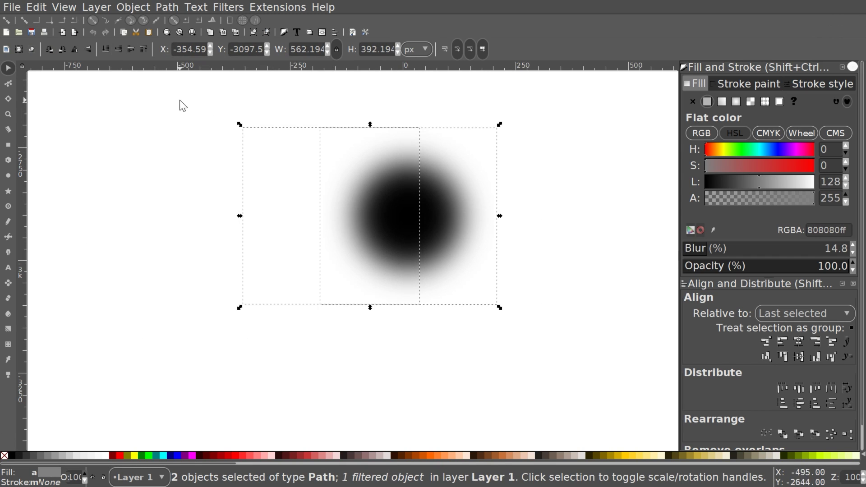
pyautogui.click(799, 341)
pyautogui.moveTo(409, 225); pyautogui.dragTo(399, 219)
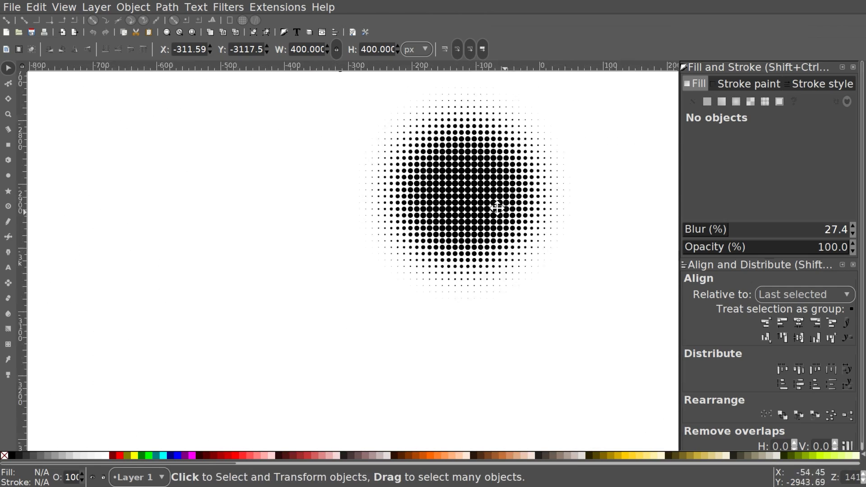
# Resize the small black dot to adjust the halftone, then group the halftone clones
pyautogui.scroll(4, 496, 208)
pyautogui.hscroll(4, 496, 208)
pyautogui.click(268, 142)
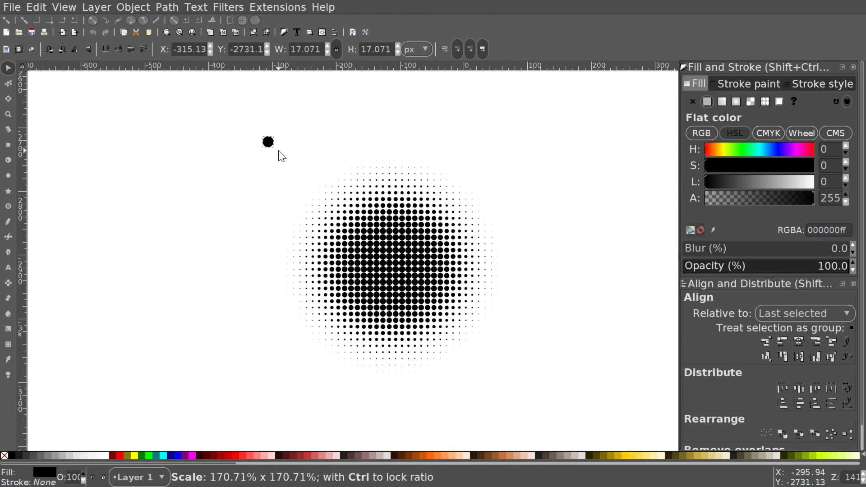
pyautogui.moveTo(277, 155); pyautogui.dragTo(63, 91)
pyautogui.press('Escape')
pyautogui.moveTo(180, 81); pyautogui.dragTo(593, 386)
pyautogui.hotkey('ctrl', 'g')
pyautogui.moveTo(416, 255); pyautogui.dragTo(246, 275)
# Curve the pink star's bottom edge inward with the Star tool
pyautogui.hscroll(4, 52, 209)
pyautogui.scroll(2, 52, 209)
pyautogui.click(52, 209)
pyautogui.click(8, 191)
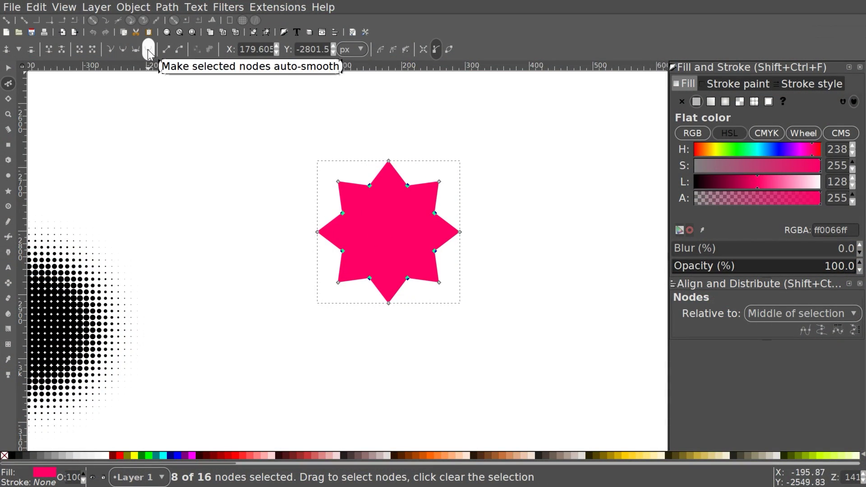
pyautogui.keyDown('ctrl'); pyautogui.scroll(3, 370, 186); pyautogui.keyUp('ctrl')
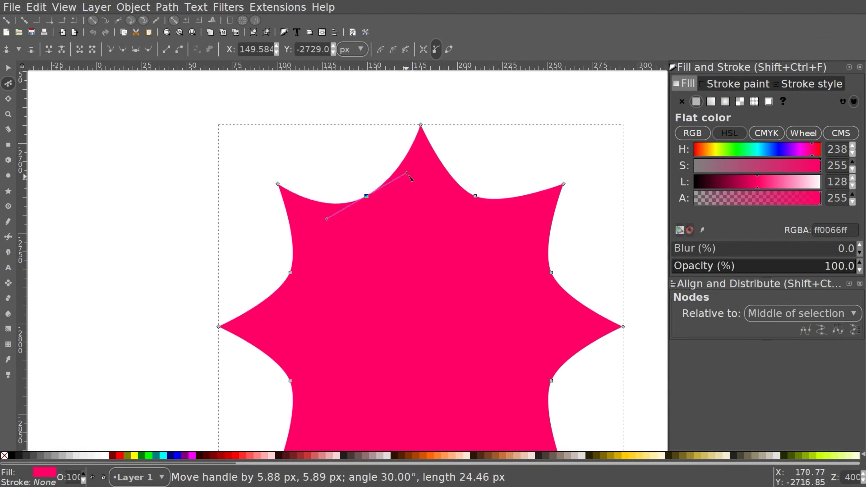
pyautogui.scroll(-5, 412, 178)
pyautogui.moveTo(401, 285); pyautogui.dragTo(396, 295)
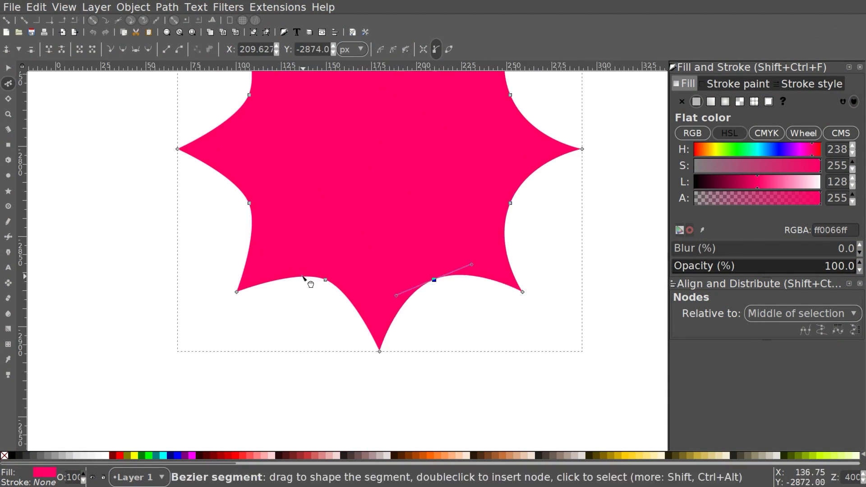
pyautogui.keyDown('ctrl'); pyautogui.scroll(-4, 381, 258); pyautogui.keyUp('ctrl')
# Duplicate the star as a black backing copy over the halftone circle and fit the pink star inside it
pyautogui.press('s')
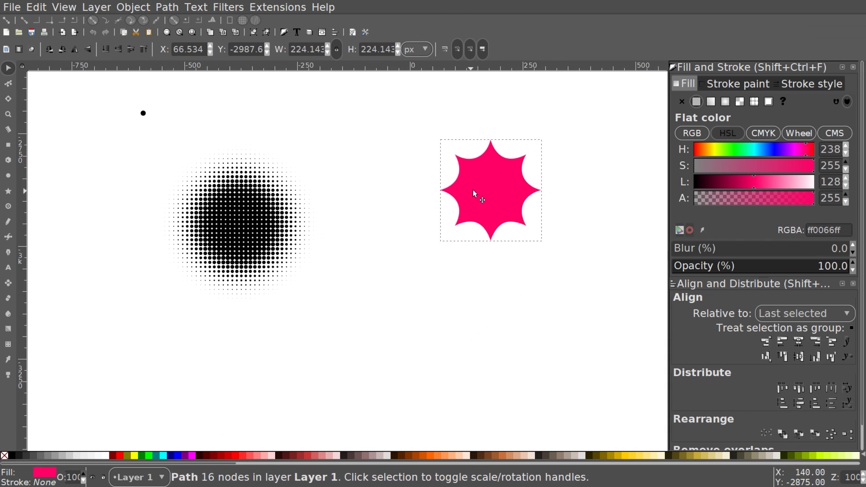
pyautogui.hotkey('ctrl', 'd')
pyautogui.moveTo(483, 188); pyautogui.dragTo(233, 217)
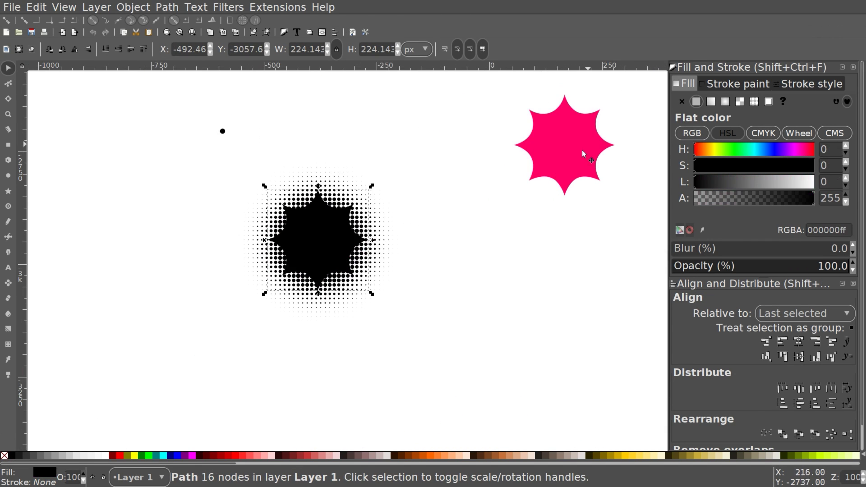
pyautogui.moveTo(584, 155); pyautogui.dragTo(470, 219)
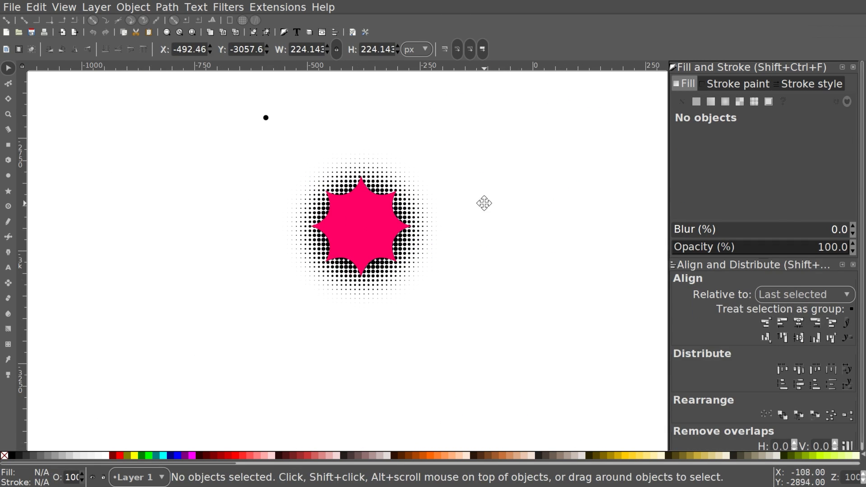
pyautogui.click(397, 217)
pyautogui.moveTo(419, 224); pyautogui.dragTo(414, 230)
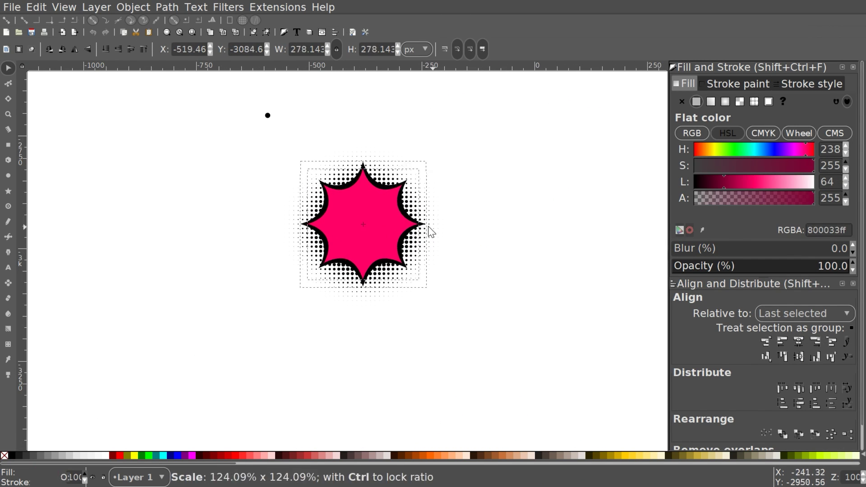
pyautogui.click(456, 315)
# Type the text 'WOW!' beside the star
pyautogui.press('t')
pyautogui.hscroll(10, 495, 209)
pyautogui.click(358, 212)
pyautogui.write('WOW!')
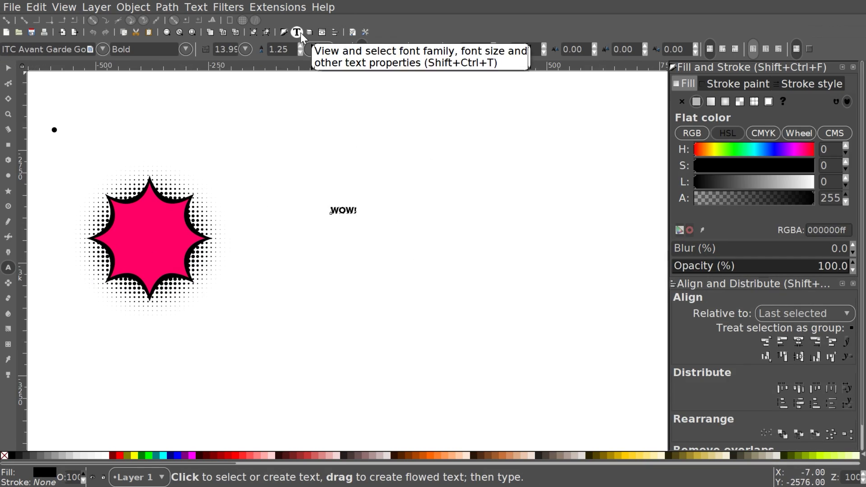
pyautogui.click(300, 34)
pyautogui.click(454, 196)
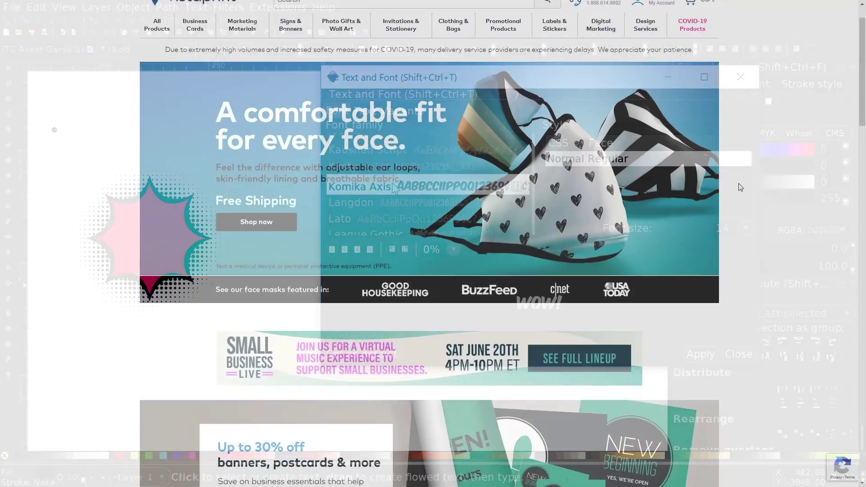
pyautogui.scroll(-5, 807, 178)
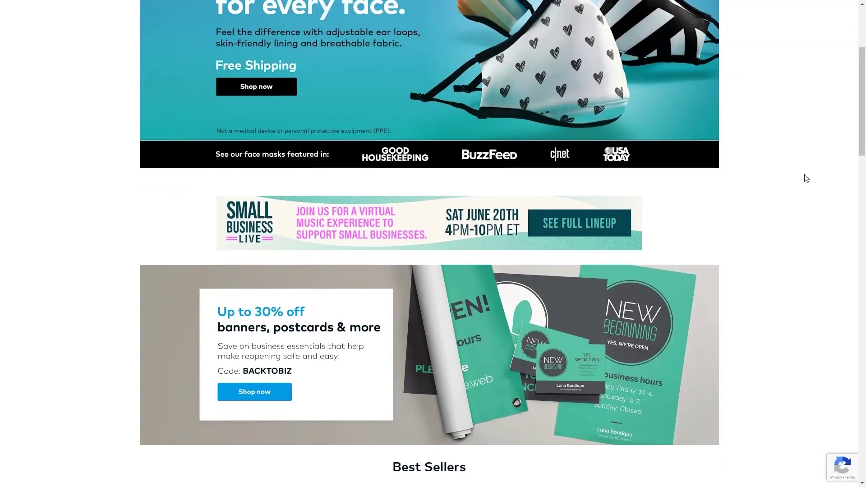
pyautogui.scroll(-12, 807, 181)
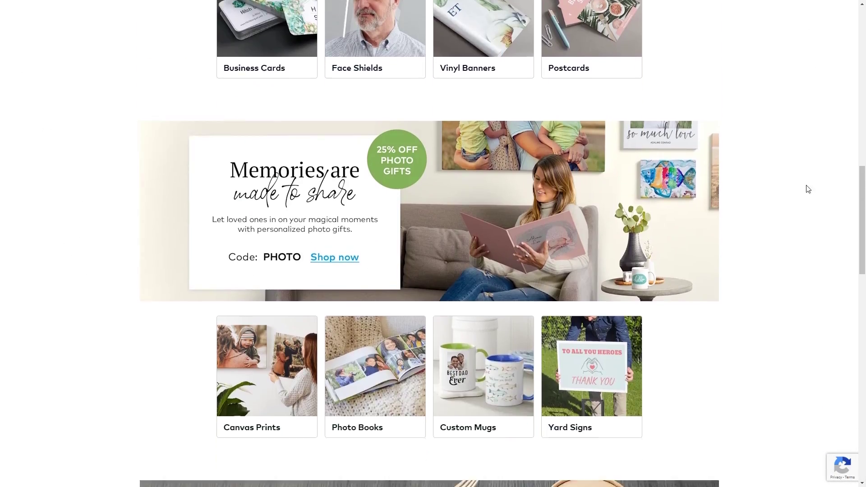
pyautogui.scroll(-10, 807, 189)
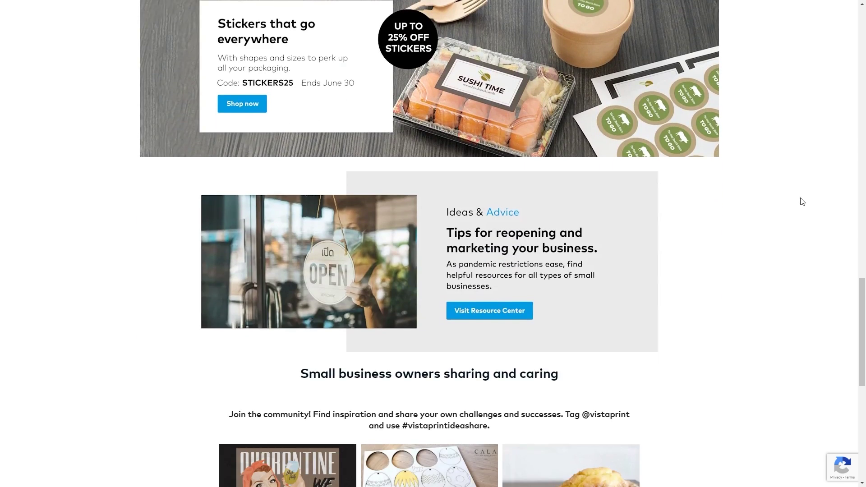
pyautogui.scroll(-10, 801, 198)
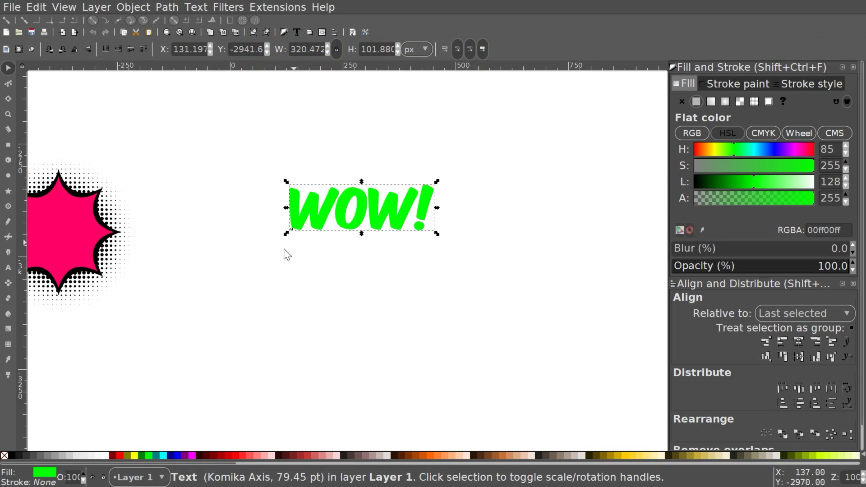
# Fill WOW! bright green, convert it to letter paths, and reposition the W and O
pyautogui.click(167, 7)
pyautogui.click(270, 25)
pyautogui.click(558, 183)
pyautogui.moveTo(311, 208); pyautogui.dragTo(237, 208)
pyautogui.moveTo(347, 217); pyautogui.dragTo(334, 216)
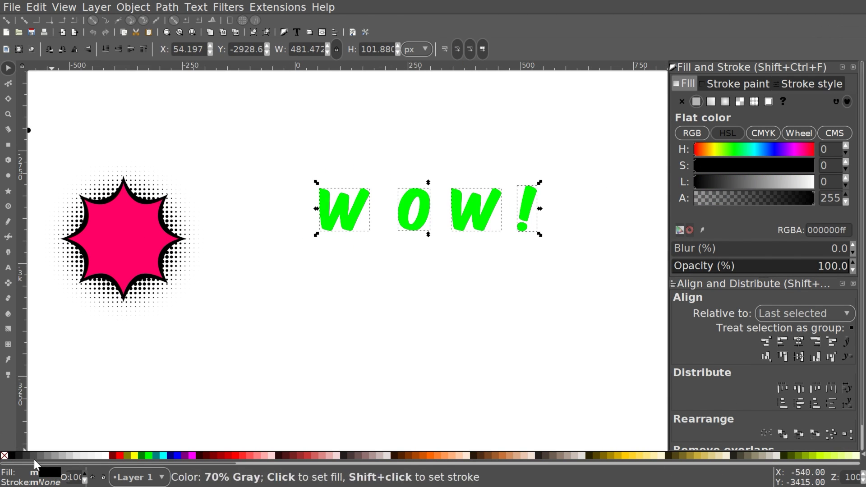
pyautogui.scroll(4, 387, 196)
pyautogui.scroll(-4, 320, 249)
# Give the letters 15 px outlines, then set Illustrator's Document Color Mode to CMYK Color
pyautogui.click(808, 84)
pyautogui.write('15')
pyautogui.press('Return')
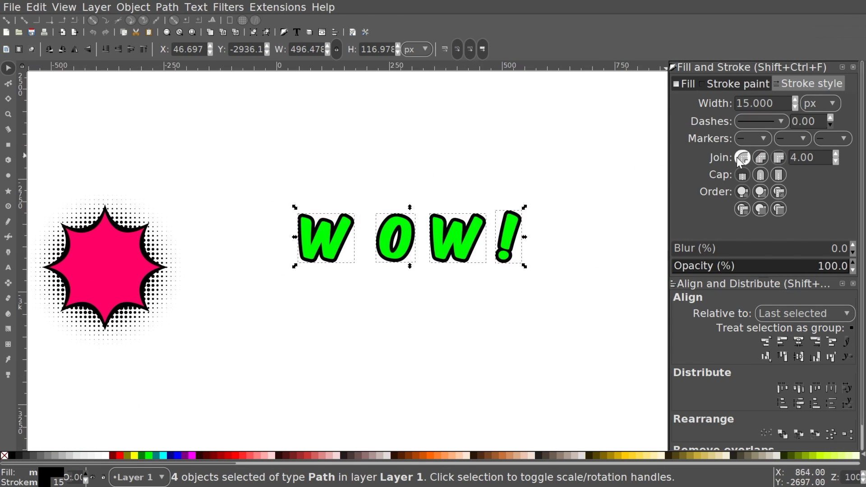
pyautogui.click(293, 248)
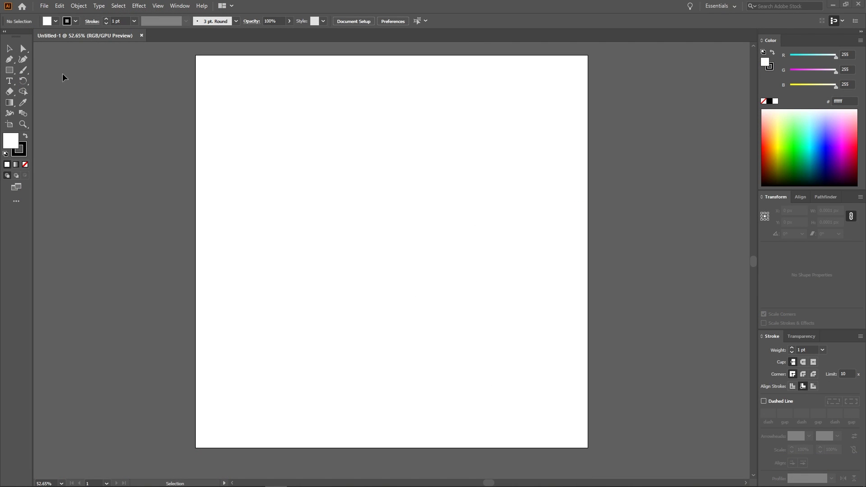
pyautogui.click(44, 6)
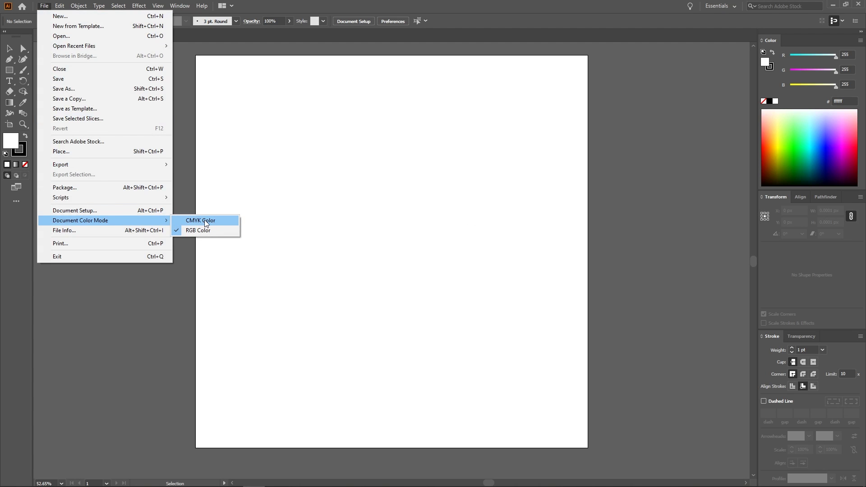
pyautogui.click(211, 222)
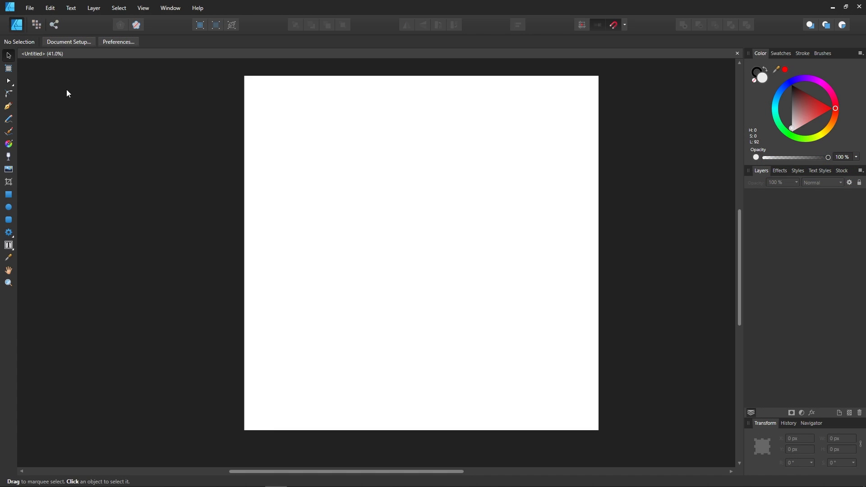
# In Document Setup, set Color Format to CMYK/8 with the U.S. Web Coated (SWOP) v2 profile
pyautogui.click(32, 9)
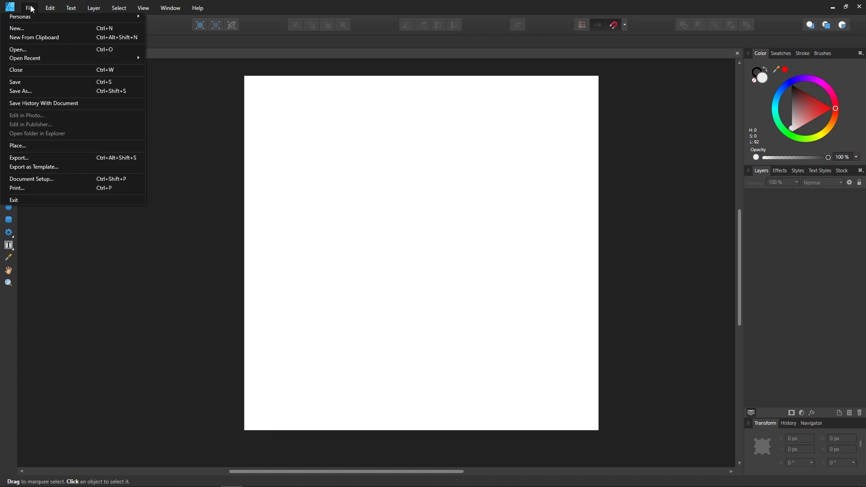
pyautogui.click(40, 178)
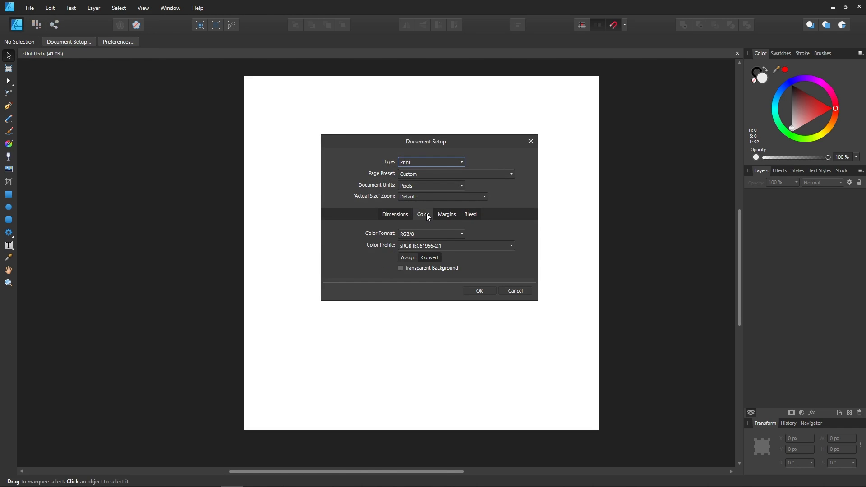
pyautogui.click(433, 234)
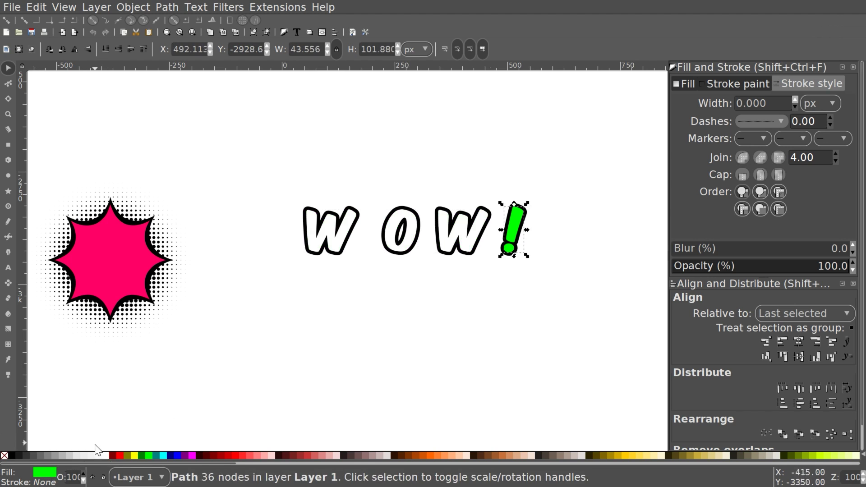
# Paste the letters' black outline style onto the ! and move the letters closer together
pyautogui.hotkey('ctrl', 'shift', 'v')
pyautogui.hscroll(3, 441, 235)
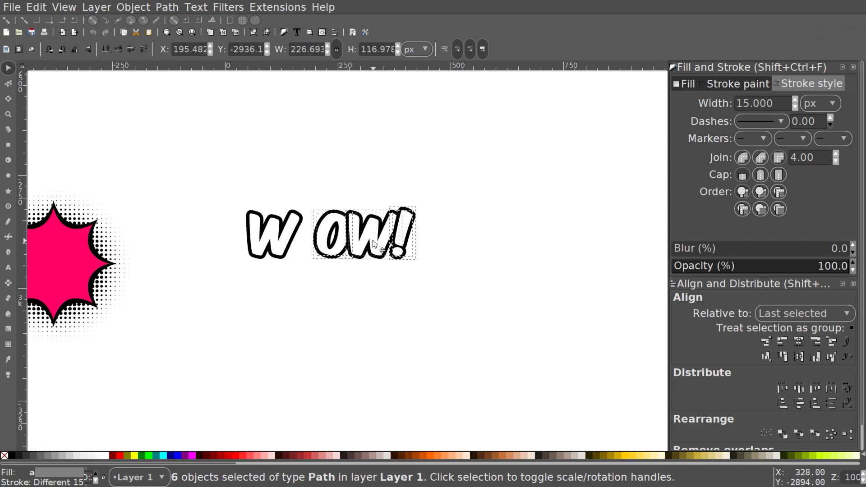
pyautogui.moveTo(373, 244); pyautogui.dragTo(350, 244)
pyautogui.hscroll(-3, 425, 352)
pyautogui.click(425, 352)
pyautogui.moveTo(551, 345); pyautogui.dragTo(255, 32)
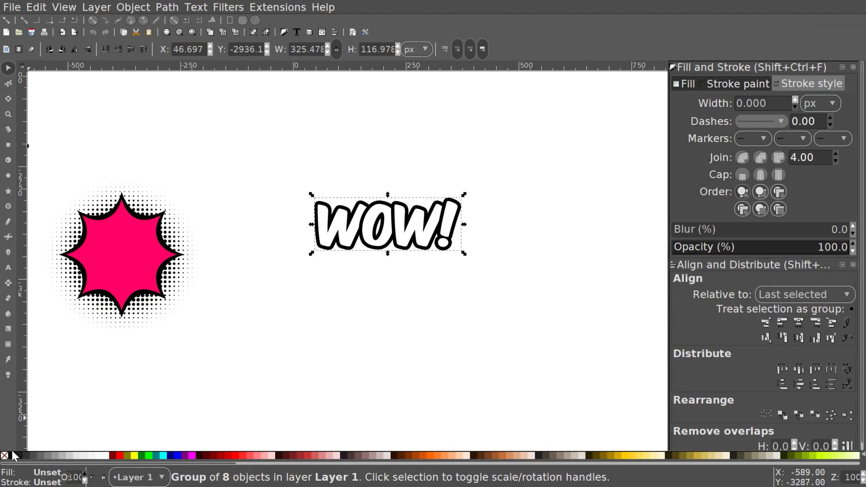
# Fill a copy of the letters black, group it, and send it behind as an offset shadow
pyautogui.click(12, 456)
pyautogui.hotkey('ctrl', 'g')
pyautogui.moveTo(440, 216); pyautogui.dragTo(439, 218)
pyautogui.click(118, 49)
pyautogui.moveTo(314, 251); pyautogui.dragTo(315, 249)
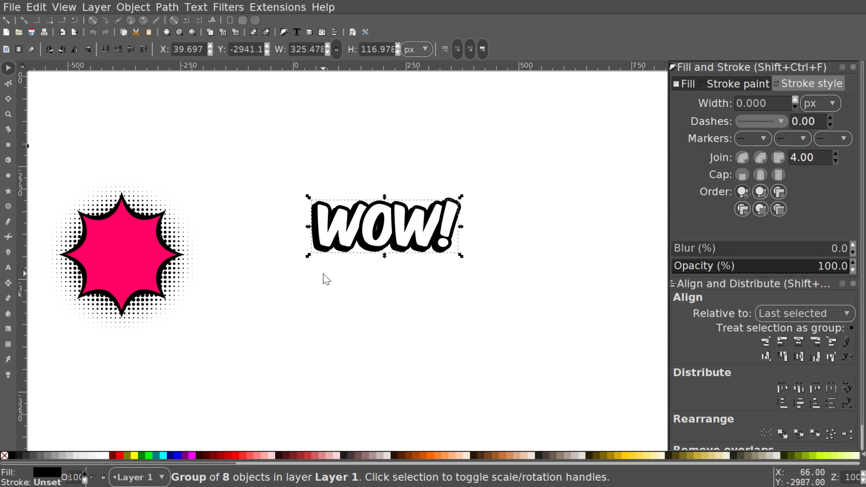
# Group both WOW! layers, enable stroke scaling, then enlarge and tilt WOW! about 6 degrees over the star
pyautogui.keyDown('shift'); pyautogui.click(388, 226); pyautogui.keyUp('shift')
pyautogui.moveTo(388, 226); pyautogui.dragTo(342, 216)
pyautogui.hotkey('ctrl', 'g')
pyautogui.hscroll(-3, 316, 226)
pyautogui.click(444, 49)
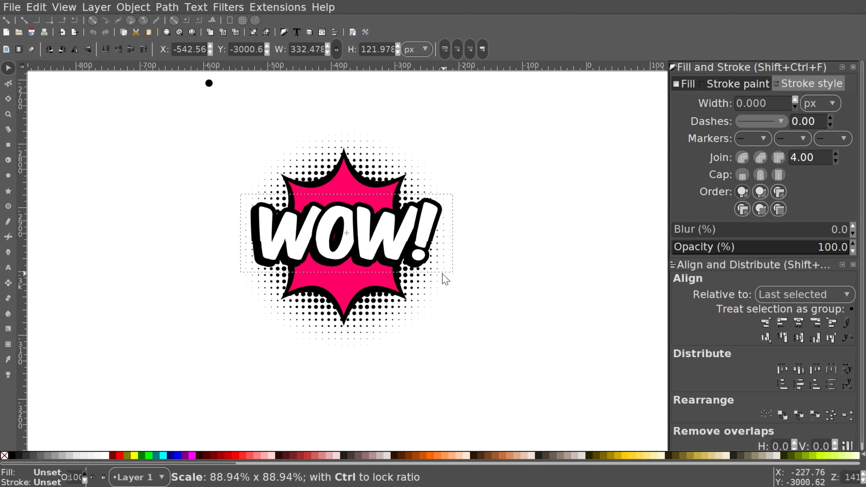
pyautogui.moveTo(441, 277); pyautogui.dragTo(439, 271)
pyautogui.click(343, 235)
pyautogui.moveTo(446, 182); pyautogui.dragTo(430, 199)
pyautogui.click(497, 322)
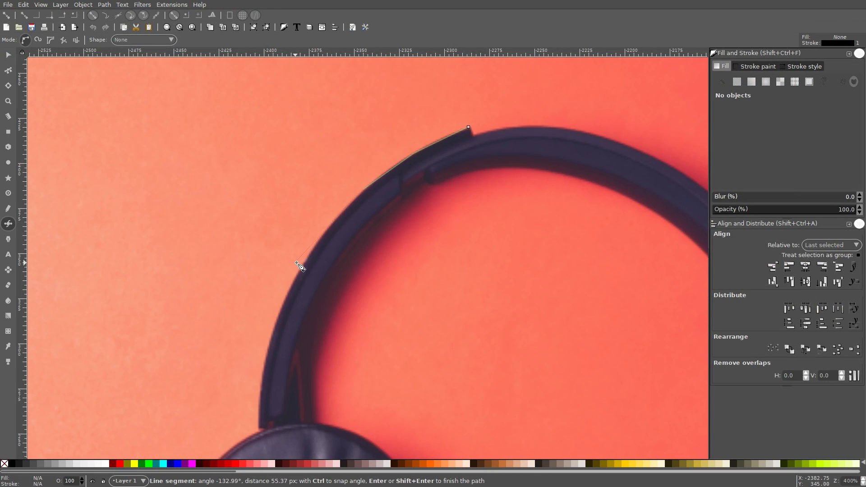
pyautogui.scroll(-5, 315, 253)
# Trace and close a Bezier outline around the headphones along the headband
pyautogui.scroll(-5, 486, 382)
pyautogui.click(537, 323)
pyautogui.hscroll(5, 525, 219)
pyautogui.click(526, 218)
pyautogui.scroll(10, 474, 172)
pyautogui.click(473, 172)
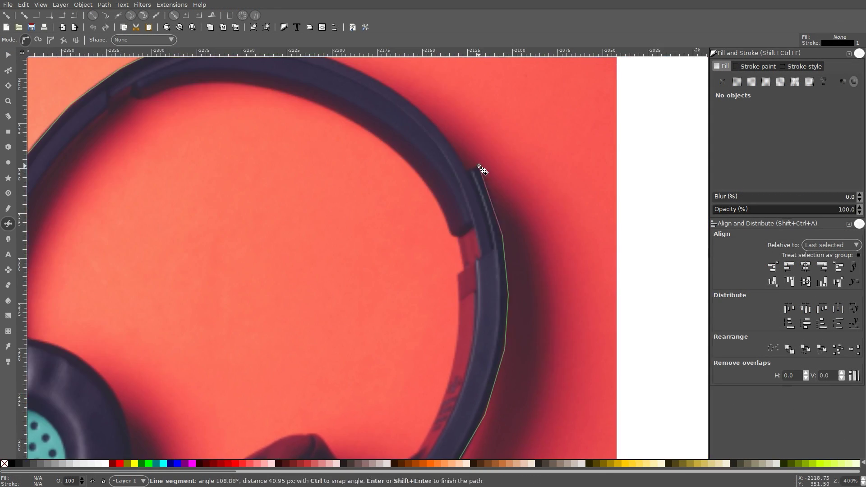
pyautogui.click(373, 217)
pyautogui.click(466, 217)
pyautogui.press('5')
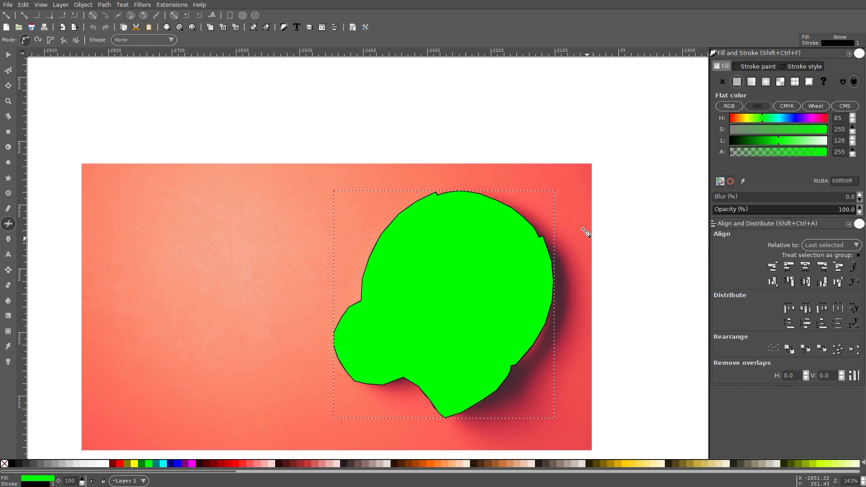
# Set the green shape to about one-third opacity and apply Path > Dynamic Offset
pyautogui.moveTo(855, 208); pyautogui.dragTo(759, 209)
pyautogui.scroll(-3, 130, 138)
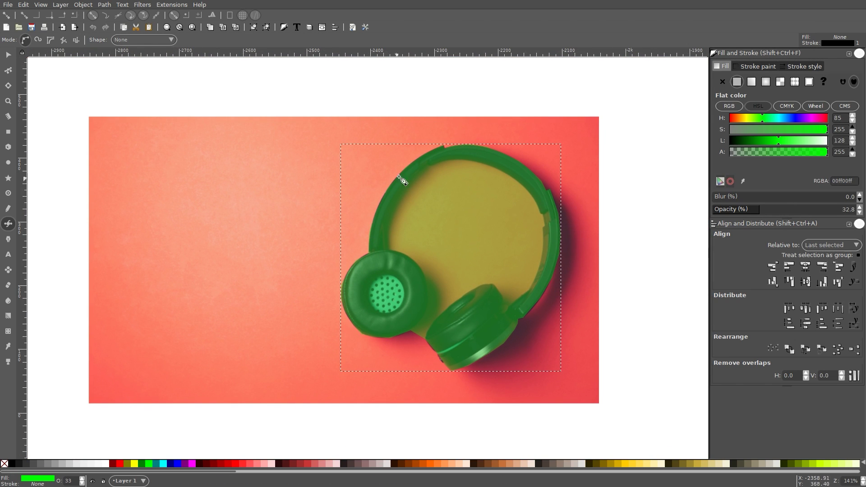
pyautogui.click(104, 5)
pyautogui.click(121, 172)
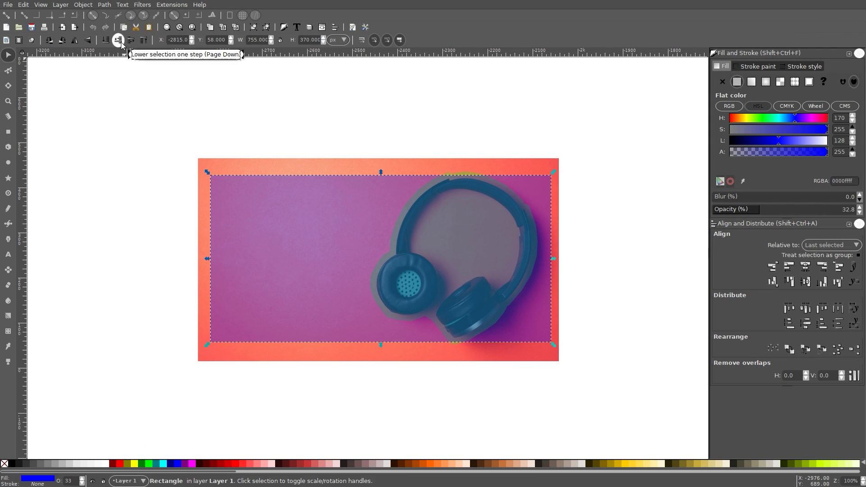
# Lower the translucent blue rectangle beneath the green headphones shape
pyautogui.click(119, 42)
pyautogui.hotkey('ctrl', 'a')
pyautogui.scroll(1, 445, 252)
pyautogui.click(185, 354)
pyautogui.scroll(-3, 293, 271)
pyautogui.hscroll(2, 405, 187)
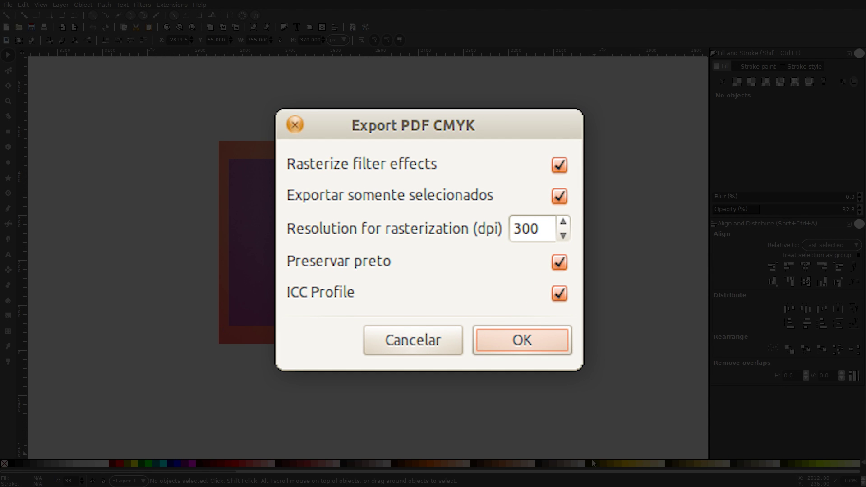
# Scroll through the ExportPDFCMYK wiki page's options and FAQ sections
pyautogui.press('Tab')
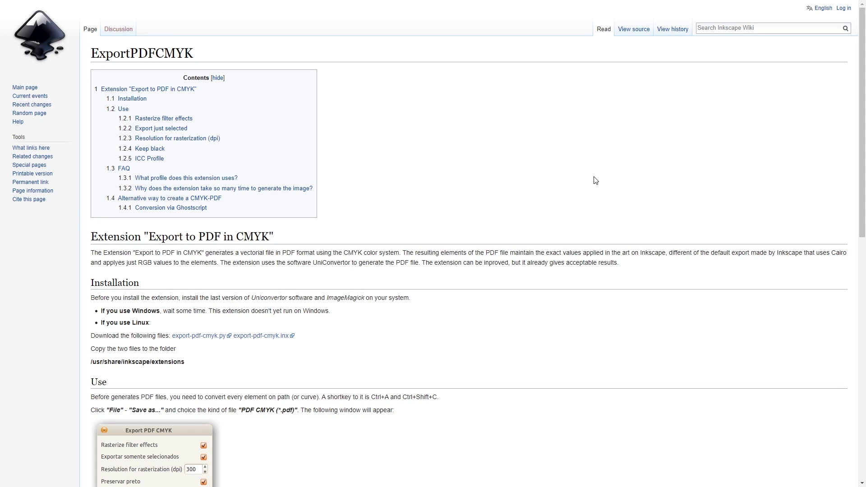
pyautogui.scroll(-4, 617, 147)
pyautogui.scroll(-6, 620, 147)
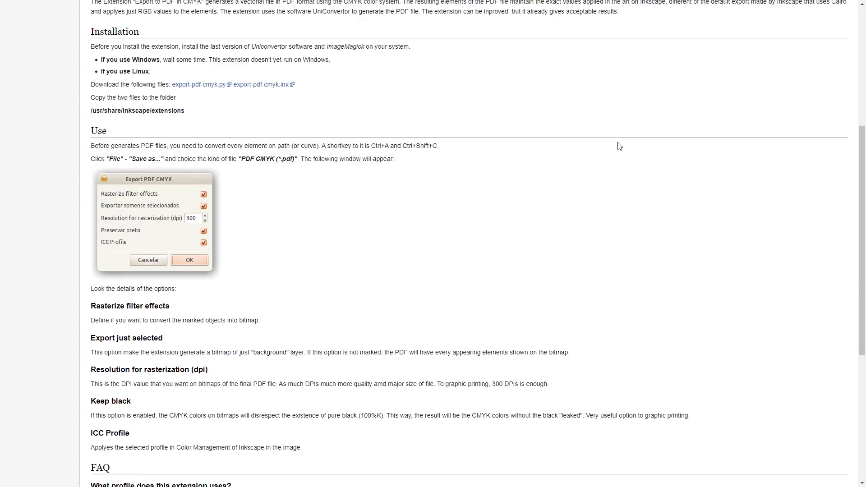
pyautogui.scroll(-2, 620, 146)
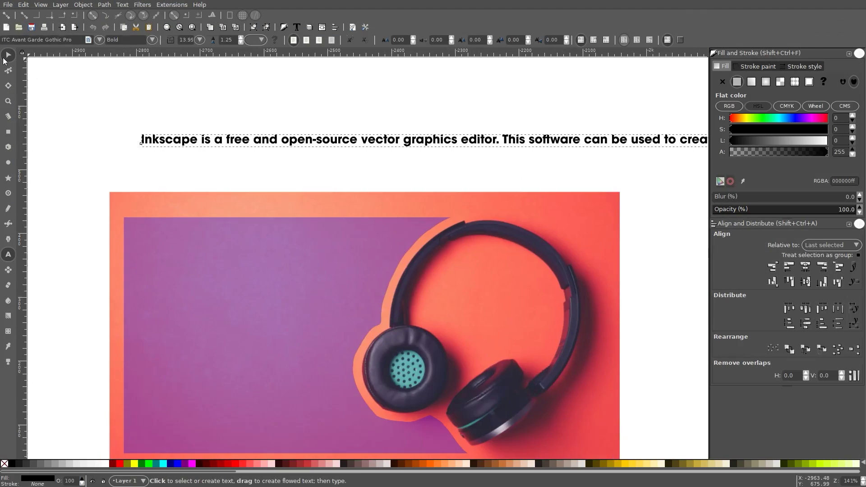
# Flow the paragraph into the purple shape beside the headphones
pyautogui.click(3, 60)
pyautogui.press('1')
pyautogui.hotkey('ctrl', 'a')
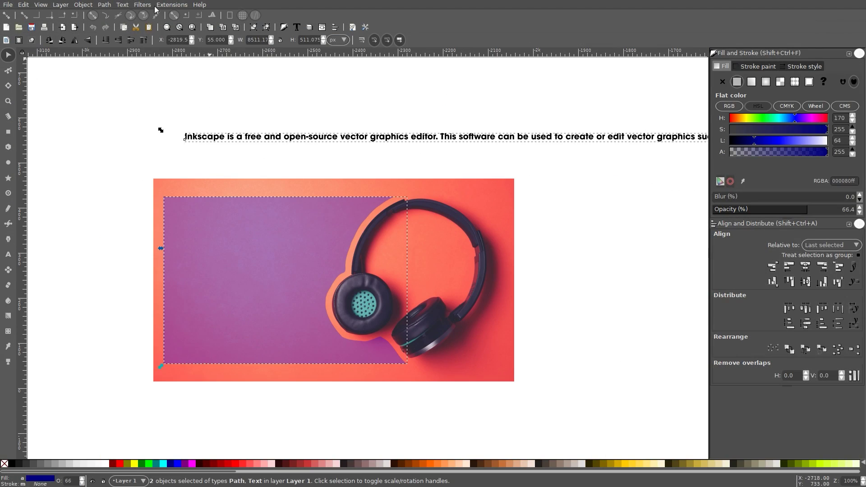
pyautogui.click(122, 5)
pyautogui.click(136, 85)
pyautogui.press('Escape')
# Justify the flowed paragraph and make its text white
pyautogui.click(9, 254)
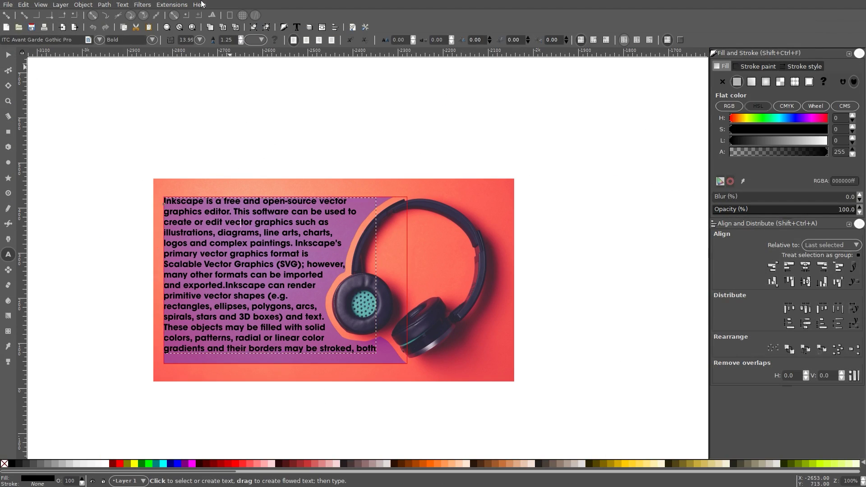
pyautogui.click(325, 267)
pyautogui.scroll(1, 331, 214)
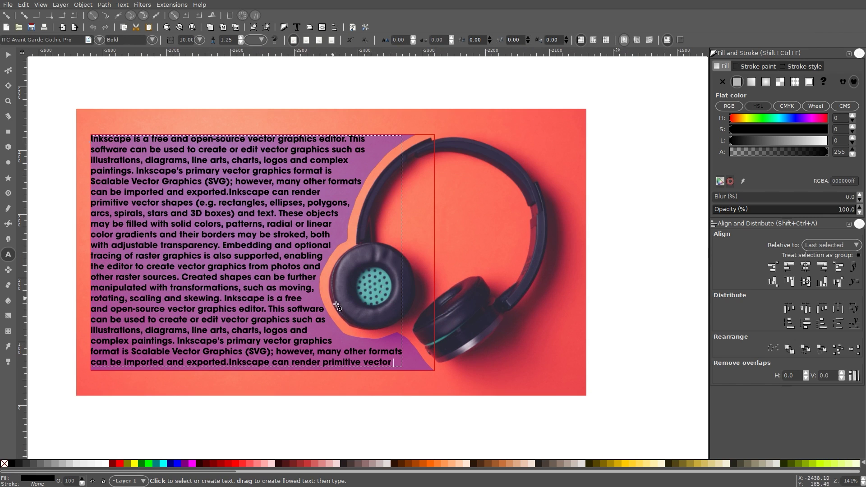
pyautogui.click(331, 40)
pyautogui.click(105, 464)
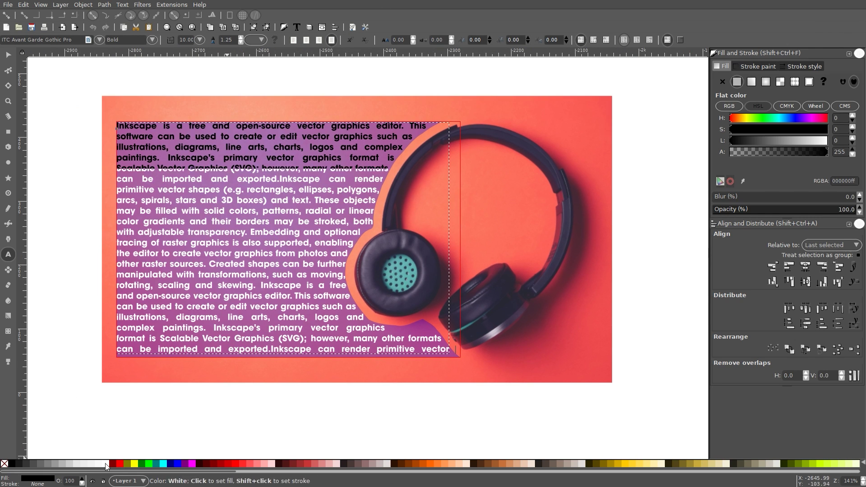
# Remove the purple fill from the frame shape and view the whole design
pyautogui.click(8, 55)
pyautogui.click(328, 341)
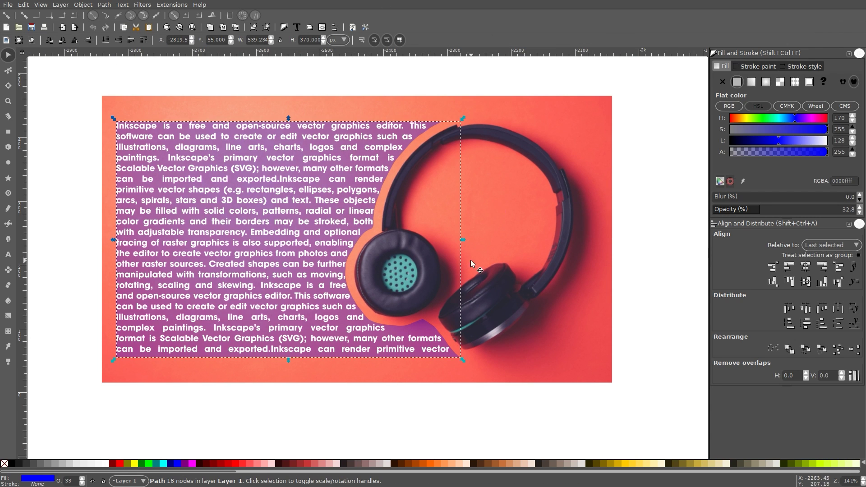
pyautogui.hotkey('ctrl', 'z')
pyautogui.click(375, 412)
pyautogui.press('1')
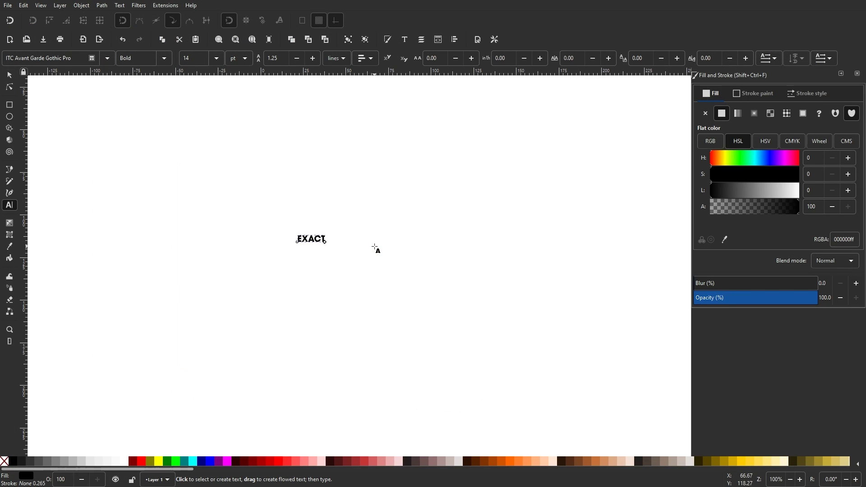
# Enlarge the EXACT letters proportionally and lower their opacity to about 50%
pyautogui.hotkey('ctrl', 'shift', 't')
pyautogui.scroll(-3, 396, 202)
pyautogui.press('Escape')
pyautogui.click(9, 75)
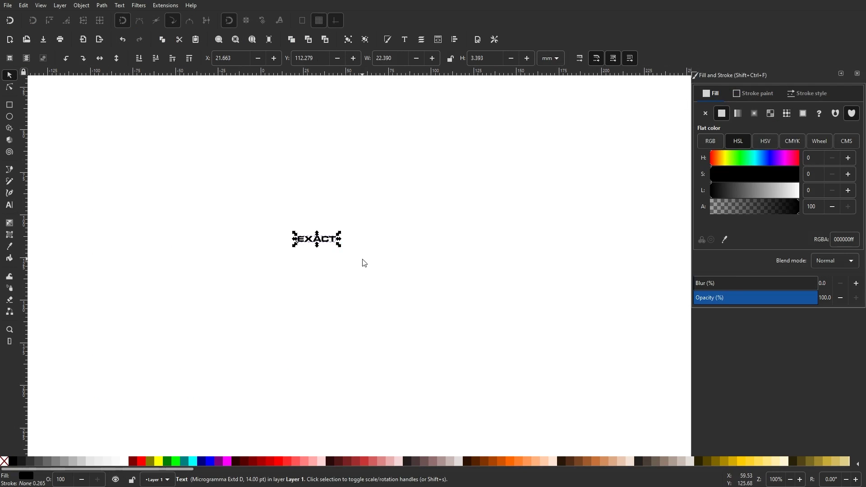
pyautogui.moveTo(339, 246); pyautogui.dragTo(503, 278)
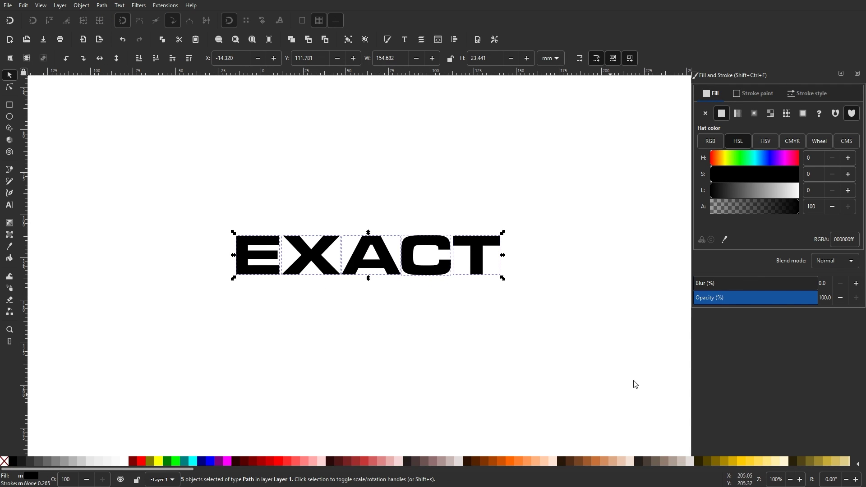
pyautogui.click(755, 298)
pyautogui.press('Escape')
# Shift the E further left, then move the E and X right together
pyautogui.scroll(2, 380, 248)
pyautogui.moveTo(136, 263); pyautogui.dragTo(153, 270)
pyautogui.scroll(2, 183, 256)
pyautogui.scroll(-1, 183, 256)
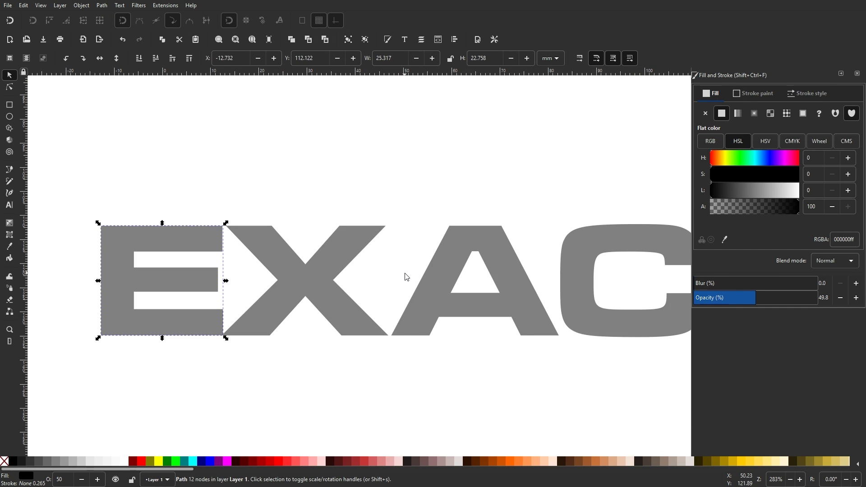
pyautogui.keyDown('shift'); pyautogui.click(293, 282); pyautogui.keyUp('shift')
pyautogui.moveTo(293, 282); pyautogui.dragTo(312, 285)
pyautogui.scroll(-2, 415, 324)
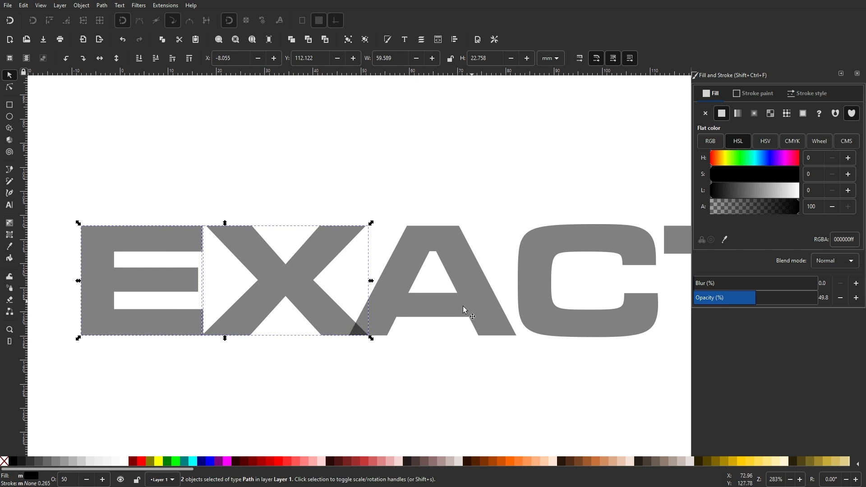
pyautogui.click(329, 363)
# Colour the X letter green, then select the E's outline for node editing
pyautogui.click(522, 298)
pyautogui.scroll(-1, 396, 372)
pyautogui.click(252, 298)
pyautogui.click(176, 461)
pyautogui.scroll(3, 301, 309)
pyautogui.press('n')
pyautogui.click(187, 344)
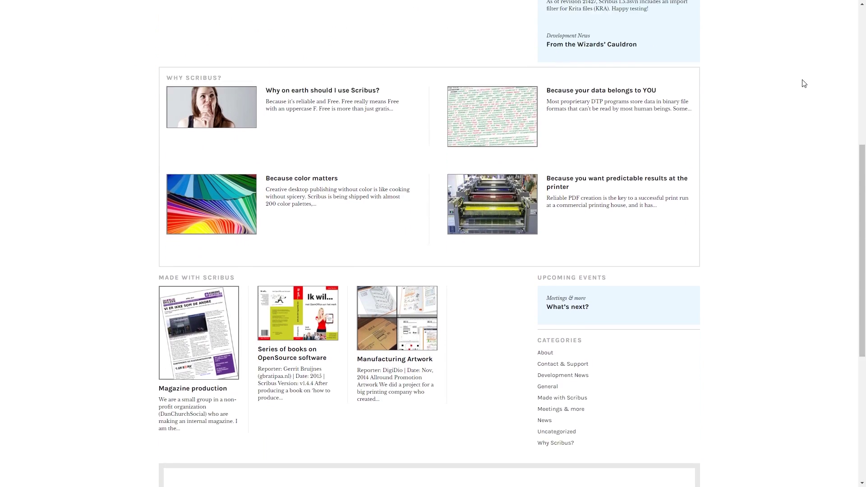
pyautogui.scroll(-4, 792, 94)
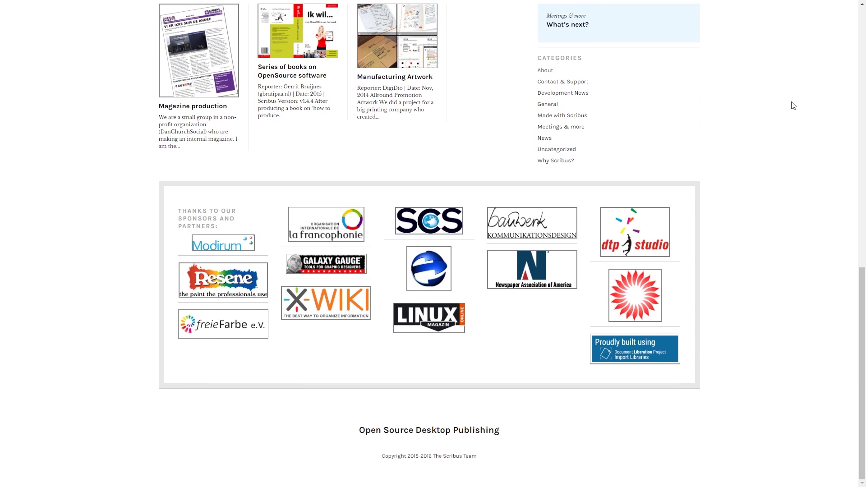
# Scroll through the scribus.net homepage sections and the Made with Scribus posts
pyautogui.scroll(8, 792, 117)
pyautogui.scroll(5, 792, 129)
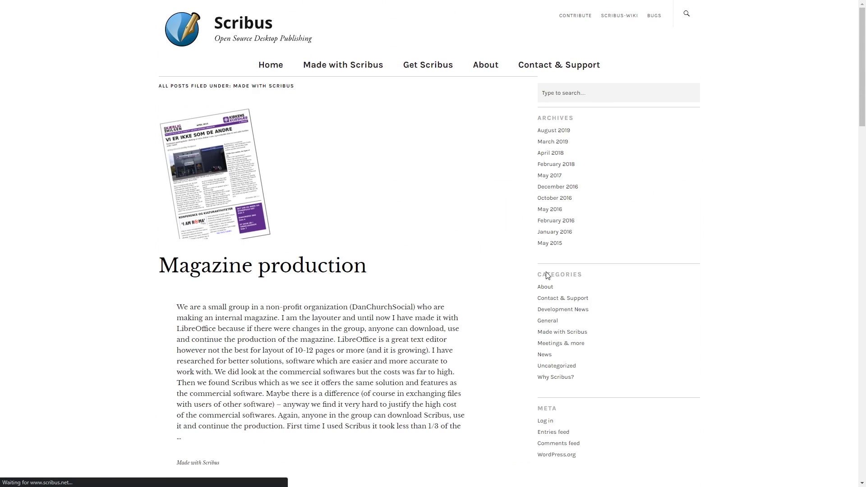
pyautogui.scroll(-2, 789, 130)
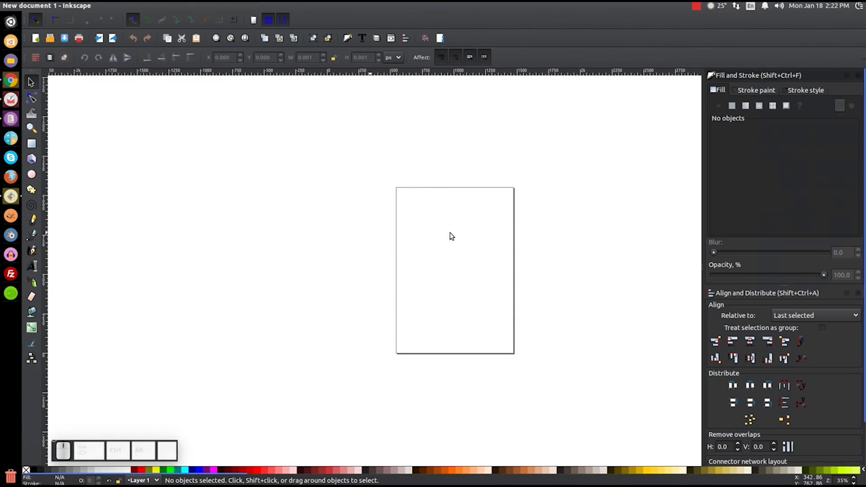
# Draw a cyan circle and stack two duplicates below it
pyautogui.moveTo(369, 182); pyautogui.dragTo(454, 266)
pyautogui.press('1')
pyautogui.press('s')
pyautogui.moveTo(478, 336); pyautogui.dragTo(442, 295)
pyautogui.hotkey('ctrl', 'd')
pyautogui.moveTo(402, 246); pyautogui.dragTo(402, 377)
pyautogui.hotkey('ctrl', 'd')
pyautogui.moveTo(353, 284); pyautogui.dragTo(354, 415)
# Colour the middle circle green and the bottom circle magenta
pyautogui.click(354, 284)
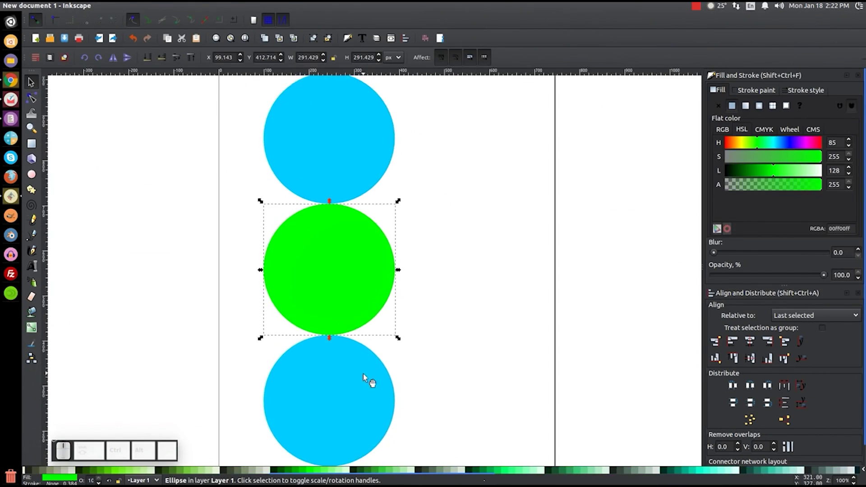
pyautogui.click(367, 380)
pyautogui.hscroll(5, 675, 477)
pyautogui.hscroll(2, 675, 477)
pyautogui.click(675, 471)
pyautogui.click(766, 131)
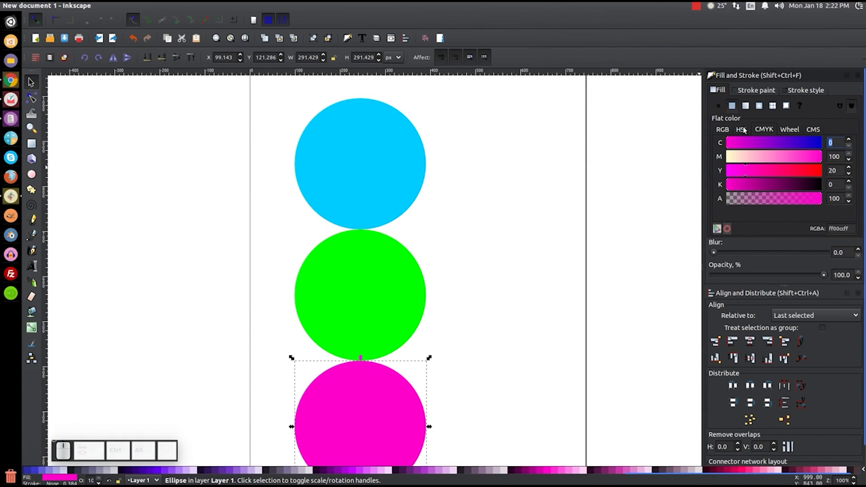
pyautogui.click(741, 129)
# Select all three circles and resize the page to fit them
pyautogui.click(500, 236)
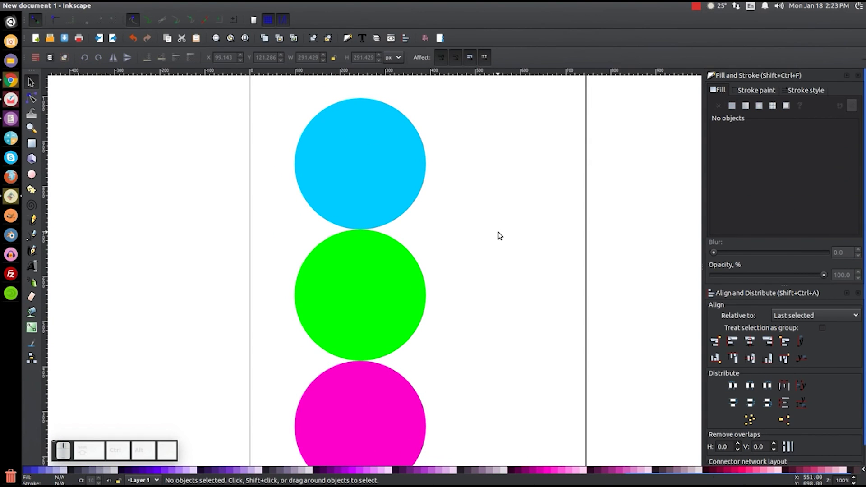
pyautogui.click(351, 206)
pyautogui.scroll(3, 431, 217)
pyautogui.hotkey('ctrl', 'a')
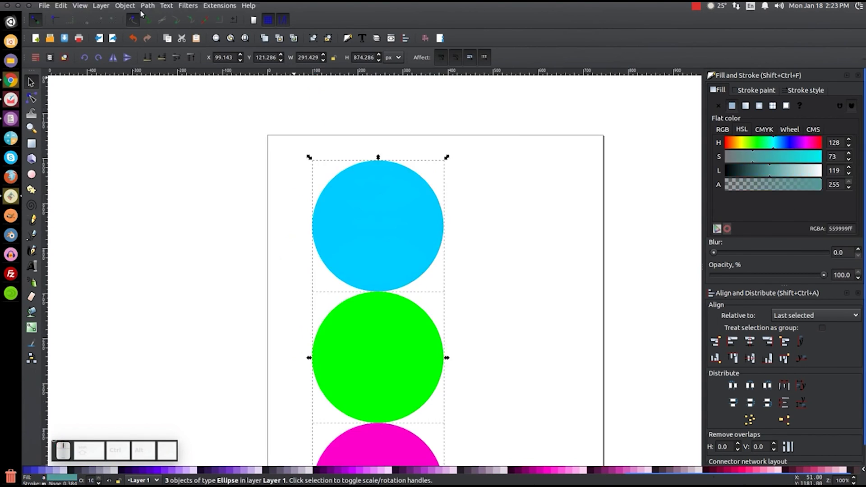
pyautogui.hotkey('ctrl', 'g')
pyautogui.hotkey('shift', 'ctrl', 'd')
pyautogui.hotkey('shift', 'ctrl', 'r')
pyautogui.press('Escape')
# Save the drawing as cmyk.svg
pyautogui.hotkey('shift', 'ctrl', 's')
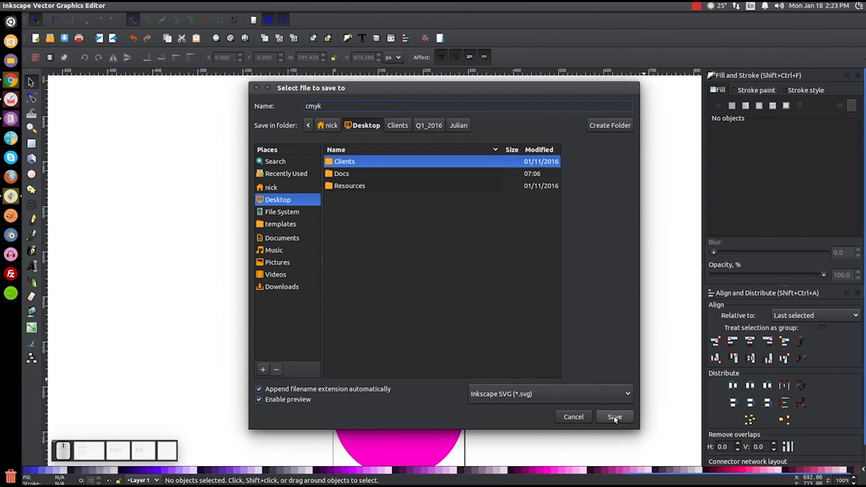
pyautogui.click(614, 417)
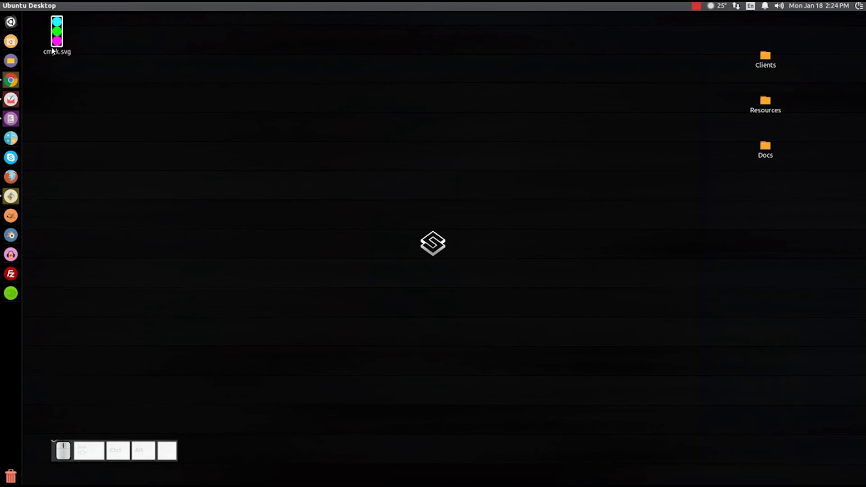
pyautogui.press('super')
# Launch Scribus and open cmyk.svg from the Desktop, dismissing the unsupported-features warning
pyautogui.write('scribus')
pyautogui.press('Return')
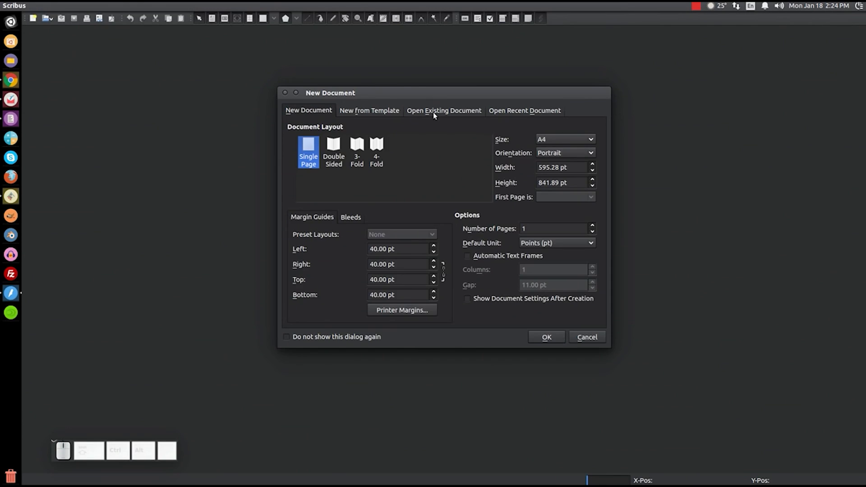
pyautogui.click(434, 112)
pyautogui.click(465, 315)
pyautogui.click(406, 370)
pyautogui.doubleClick(368, 143)
pyautogui.doubleClick(464, 179)
pyautogui.click(505, 221)
# Switch the cyan and green FromSVG colours to the CMYK model
pyautogui.click(70, 6)
pyautogui.click(90, 189)
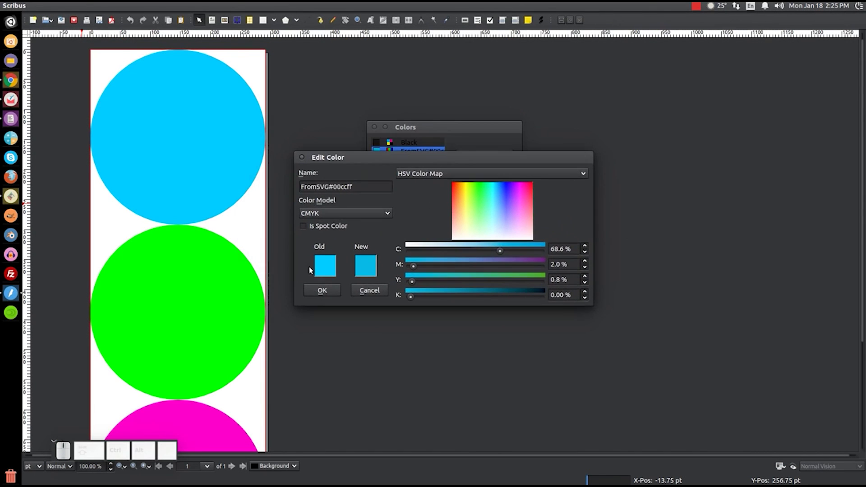
pyautogui.click(306, 291)
pyautogui.doubleClick(380, 160)
pyautogui.click(357, 267)
pyautogui.click(358, 254)
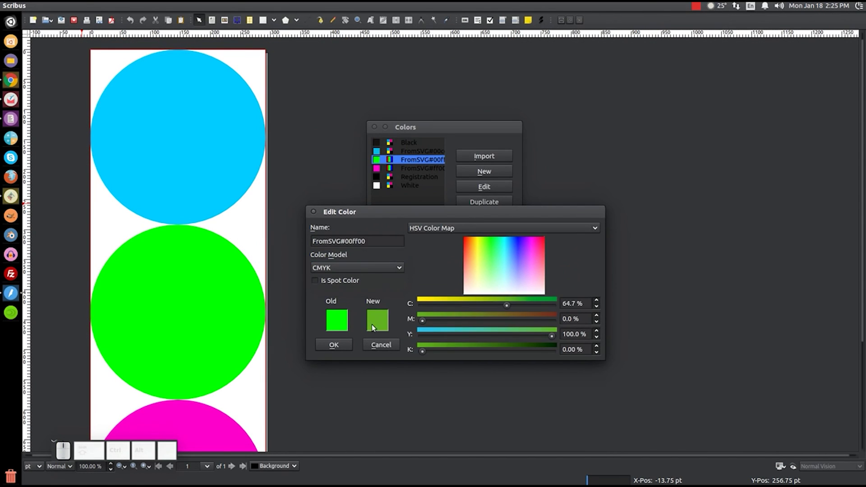
pyautogui.click(493, 249)
pyautogui.click(334, 345)
# Convert the magenta FromSVG#ff00cc colour to CMYK with yellow 0 and apply
pyautogui.doubleClick(423, 168)
pyautogui.click(345, 189)
pyautogui.click(348, 175)
pyautogui.click(414, 255)
pyautogui.press('Return')
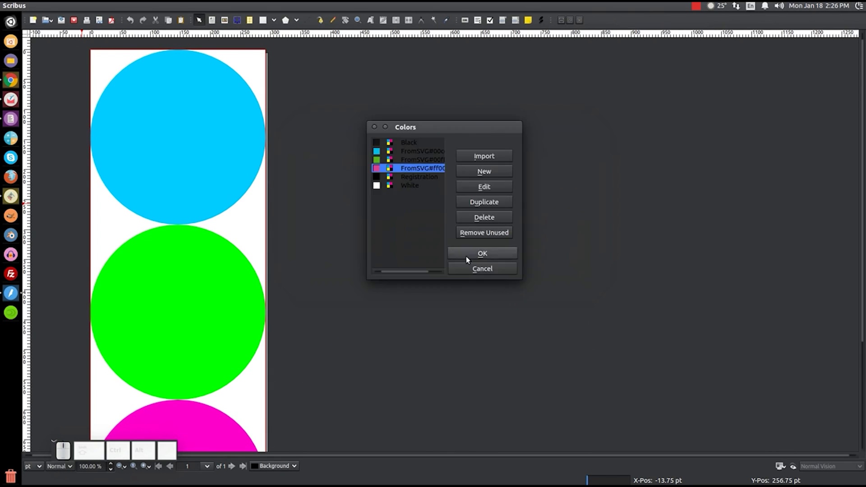
pyautogui.click(467, 254)
# Export the page as cmyk.pdf with Printer colour output and view it at 100%
pyautogui.click(43, 5)
pyautogui.moveTo(158, 148)
pyautogui.click(208, 171)
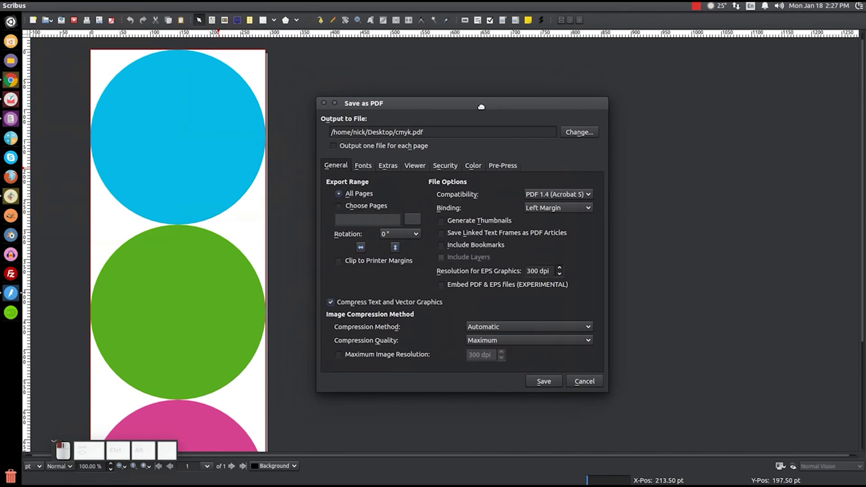
pyautogui.click(475, 165)
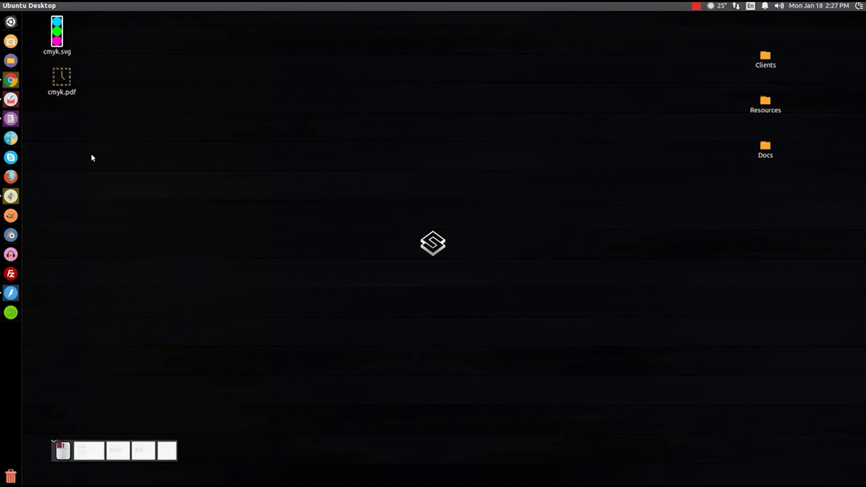
pyautogui.doubleClick(60, 77)
pyautogui.click(834, 20)
pyautogui.click(829, 129)
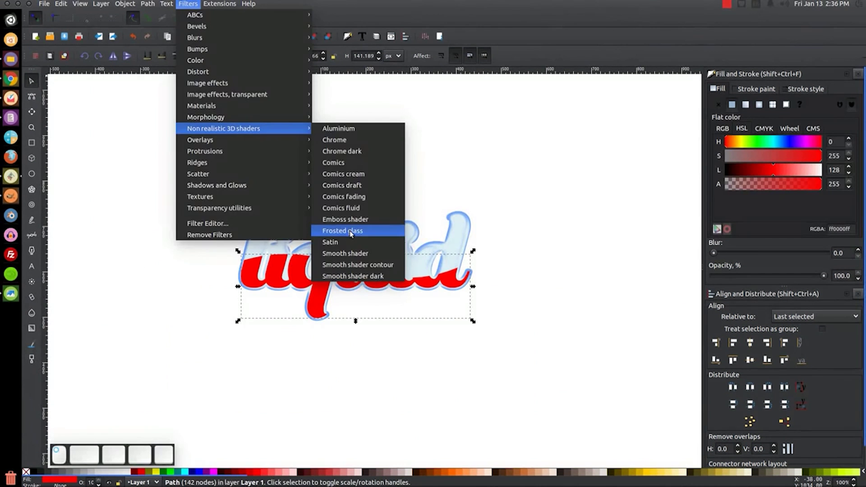
# Check the three circles in cmyk.pdf, then open the PDF in Inkscape with default import settings
pyautogui.click(348, 226)
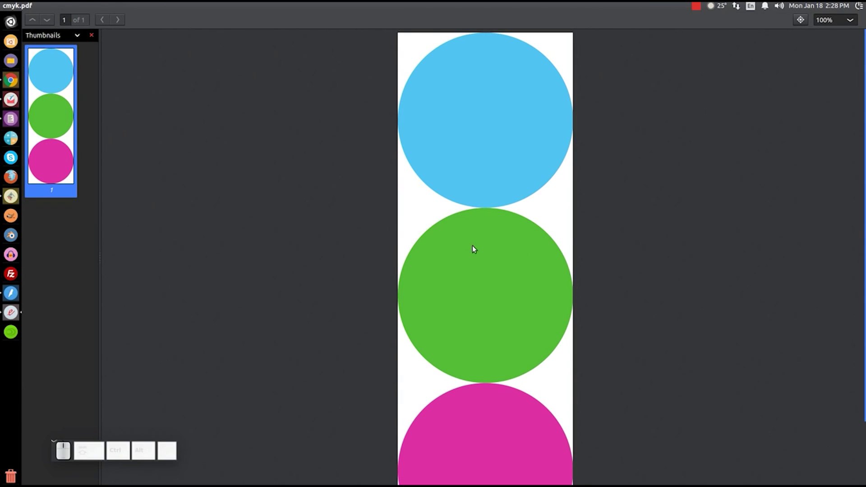
pyautogui.click(6, 5)
pyautogui.rightClick(59, 72)
pyautogui.moveTo(87, 91)
pyautogui.click(216, 104)
pyautogui.press('Return')
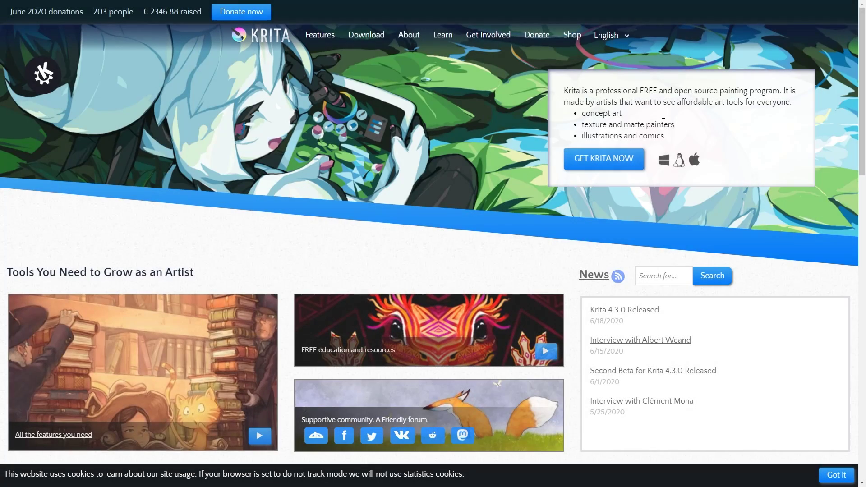
# Scroll through the Krita features page, then fill the green piece beside the T with light grey b3b3b3
pyautogui.scroll(-4, 650, 126)
pyautogui.scroll(-6, 675, 127)
pyautogui.scroll(-7, 674, 137)
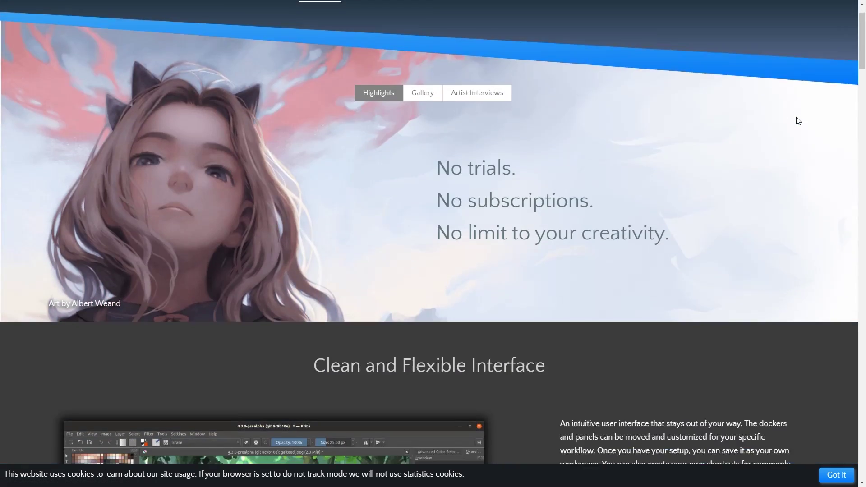
pyautogui.scroll(-5, 789, 119)
pyautogui.scroll(-9, 784, 121)
pyautogui.scroll(-10, 775, 121)
pyautogui.scroll(-9, 773, 122)
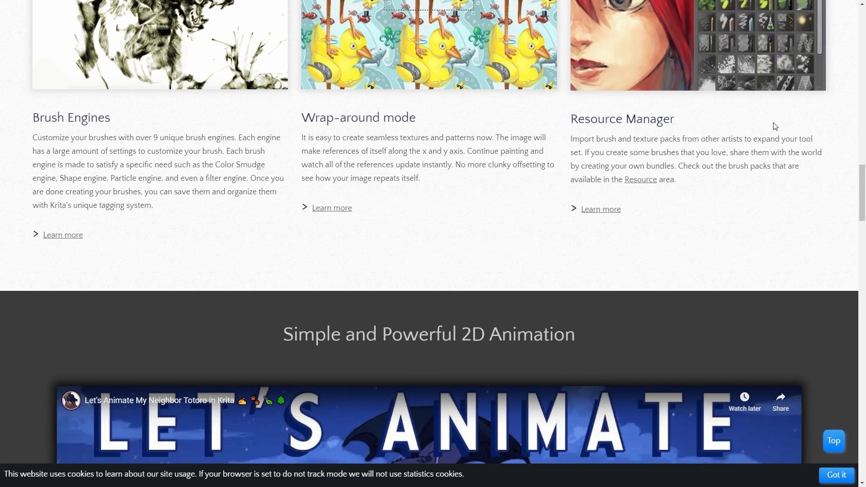
pyautogui.scroll(-9, 783, 124)
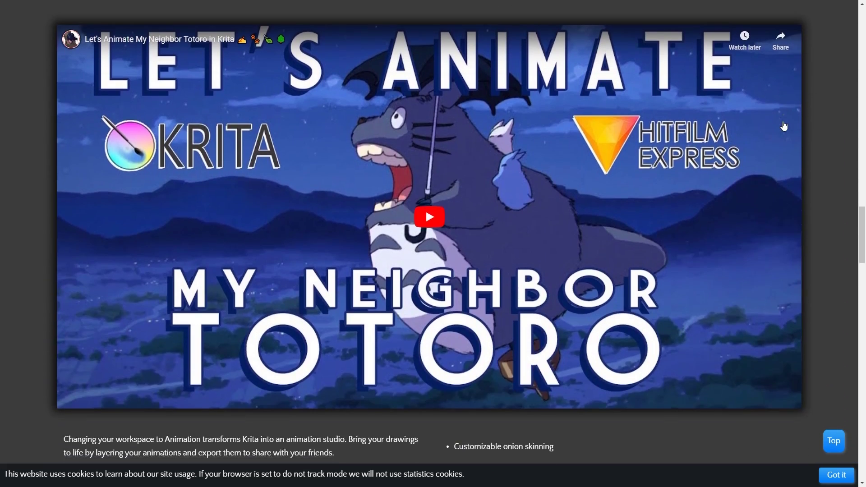
pyautogui.scroll(-10, 784, 128)
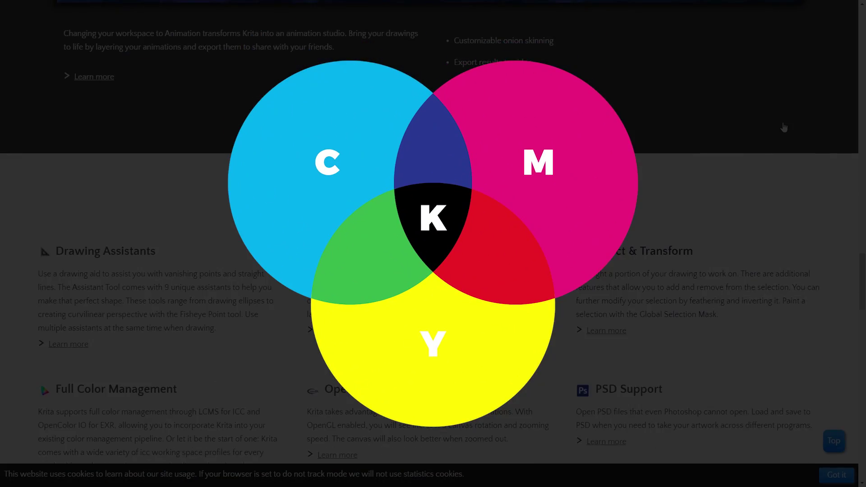
pyautogui.scroll(-5, 784, 130)
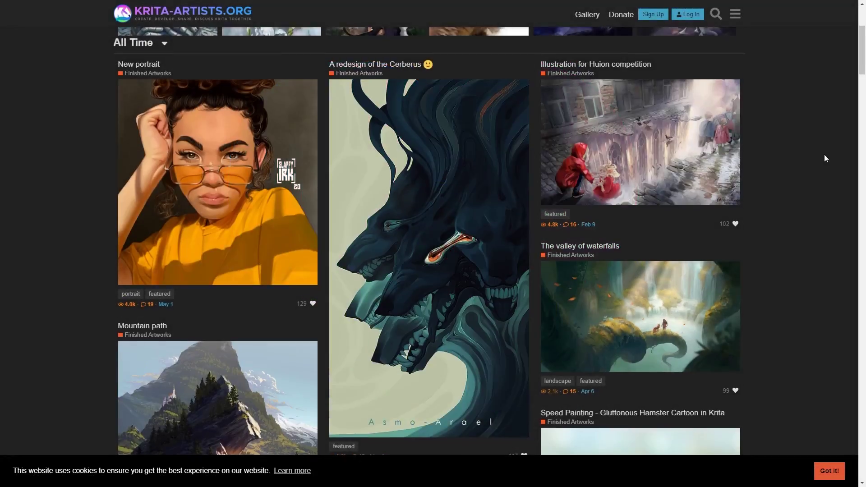
pyautogui.scroll(-9, 825, 158)
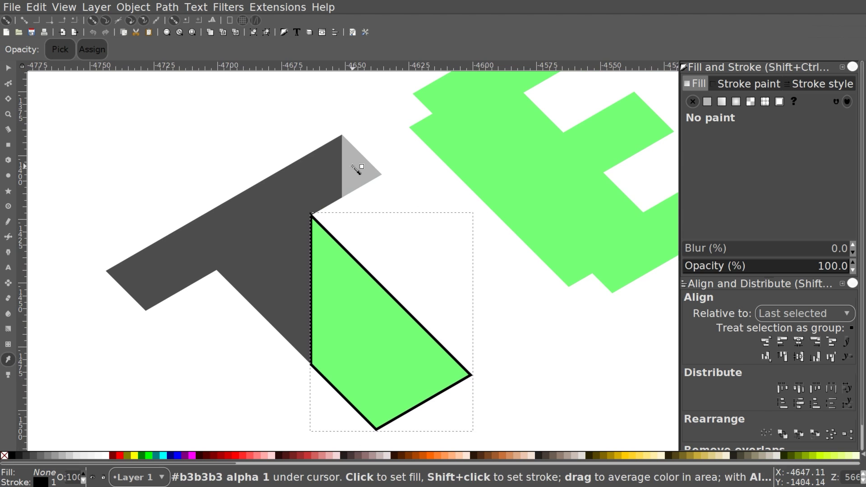
pyautogui.click(355, 168)
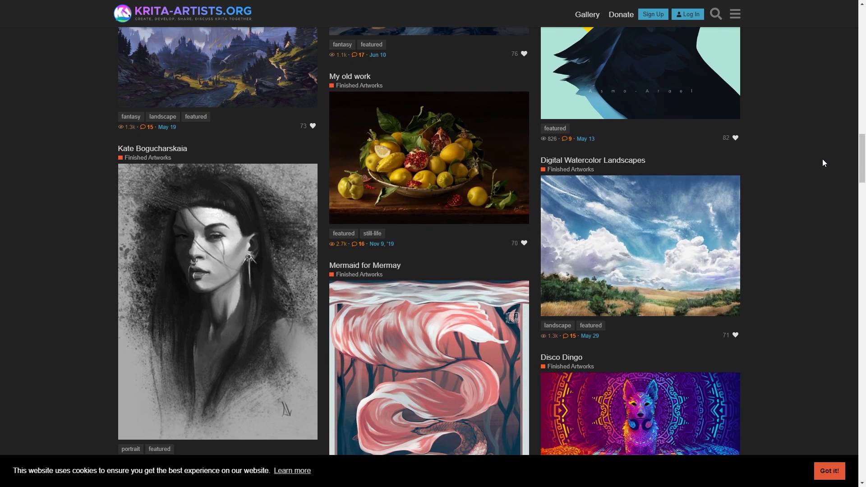
# Browse the Krita Artists gallery and interview, then export the poster as 1280-thumb5.png
pyautogui.scroll(-5, 822, 158)
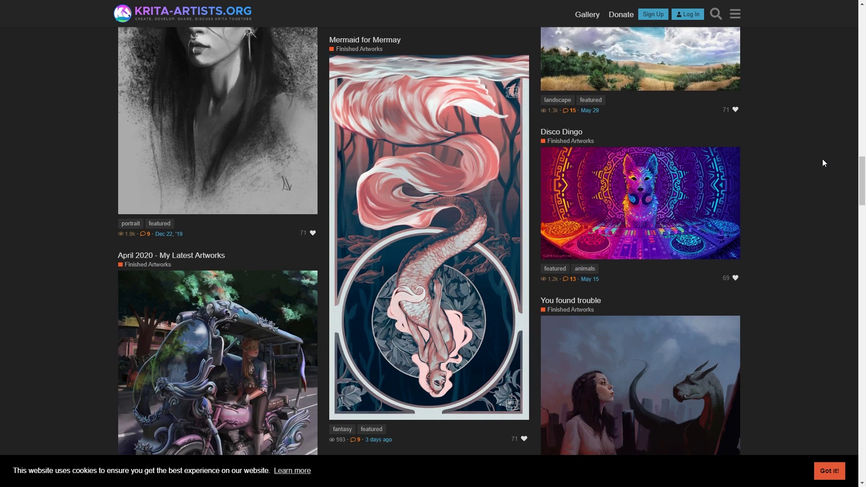
pyautogui.scroll(-10, 823, 160)
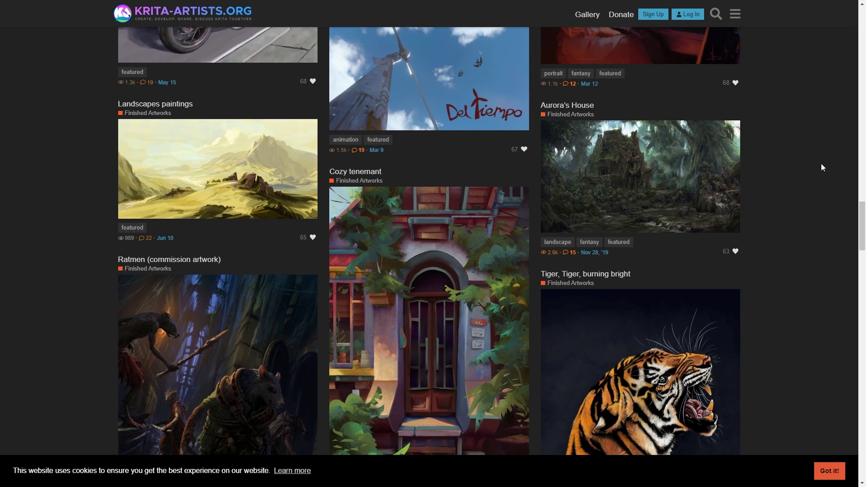
pyautogui.scroll(-10, 822, 168)
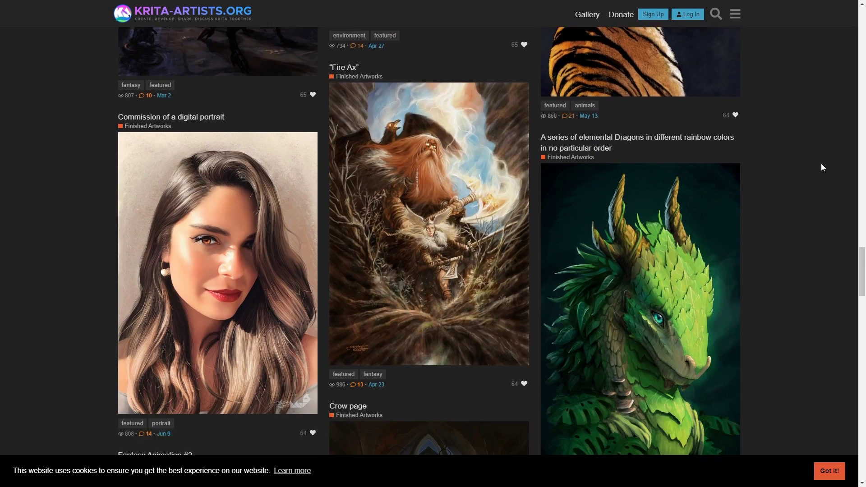
pyautogui.scroll(-8, 821, 168)
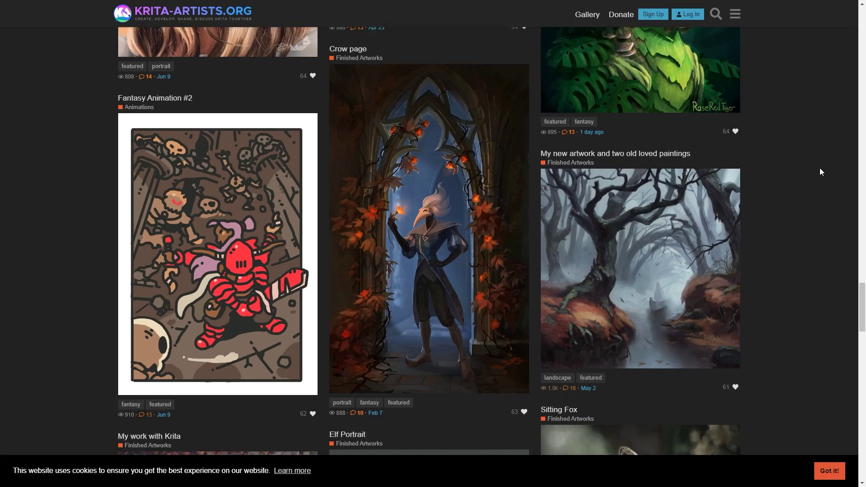
pyautogui.scroll(-5, 819, 168)
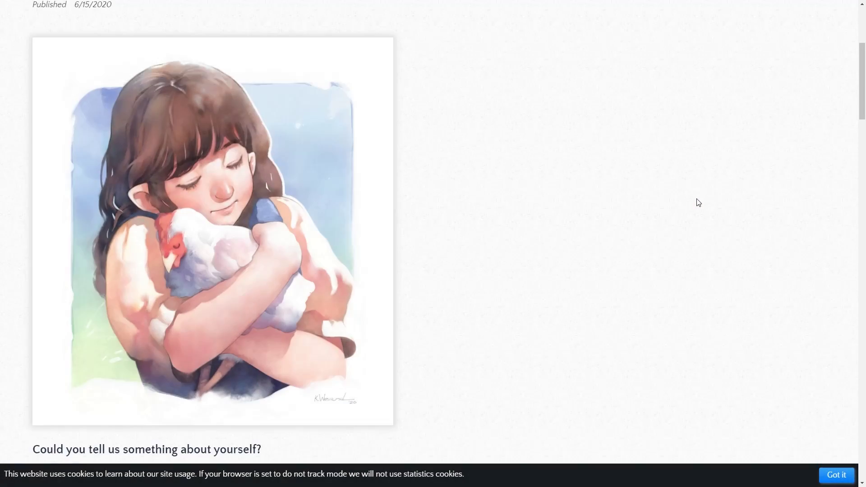
pyautogui.scroll(-6, 697, 201)
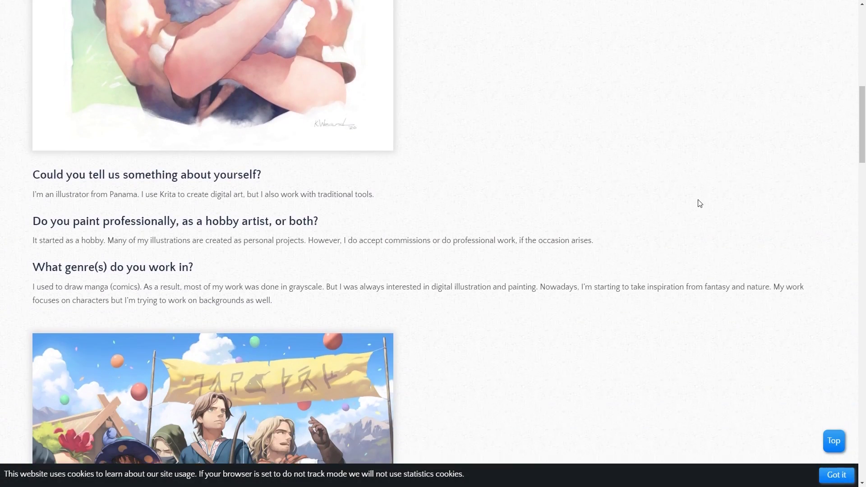
pyautogui.scroll(-13, 700, 203)
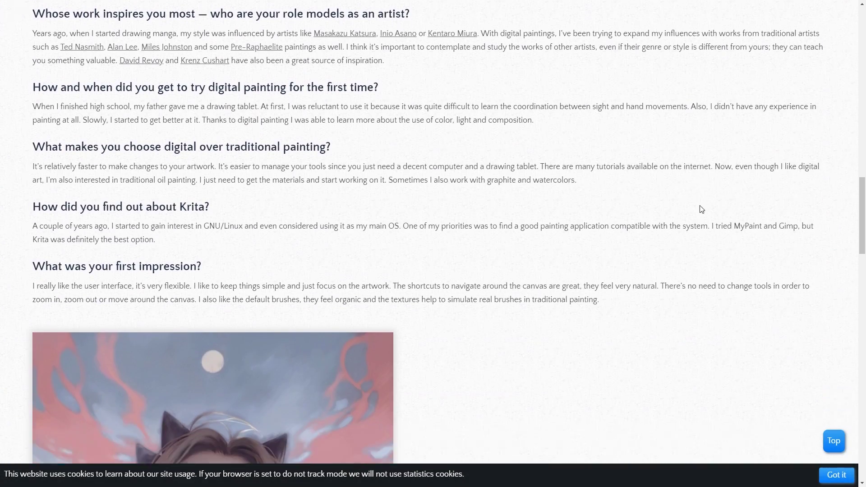
pyautogui.scroll(-12, 702, 209)
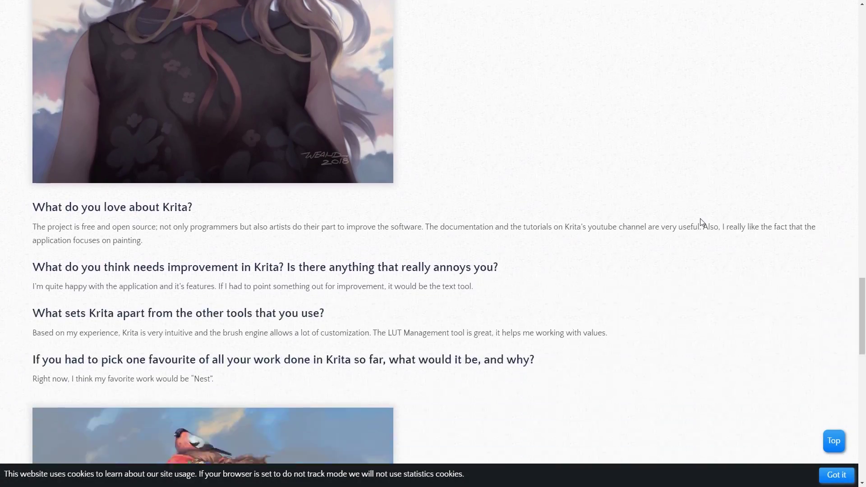
pyautogui.scroll(-15, 701, 223)
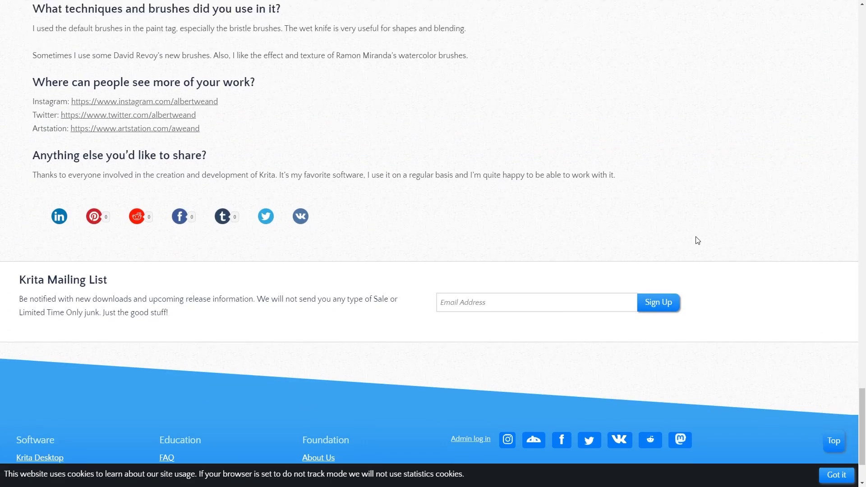
pyautogui.scroll(-2, 697, 237)
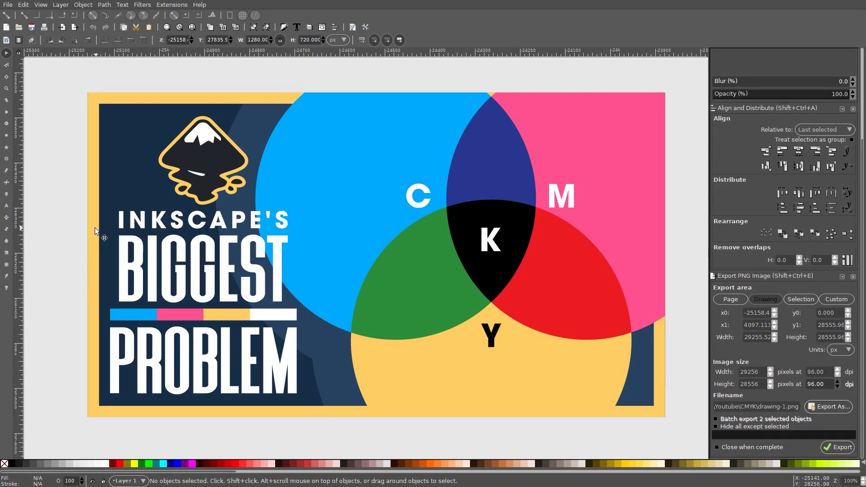
pyautogui.click(812, 406)
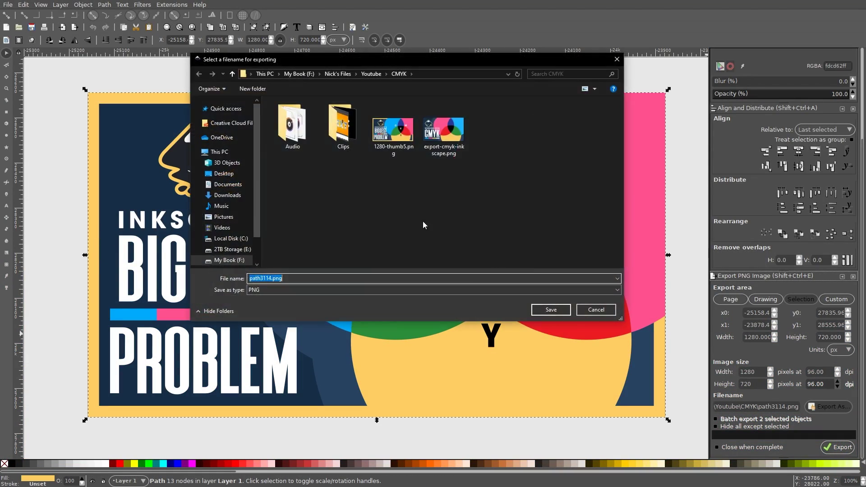
pyautogui.click(547, 307)
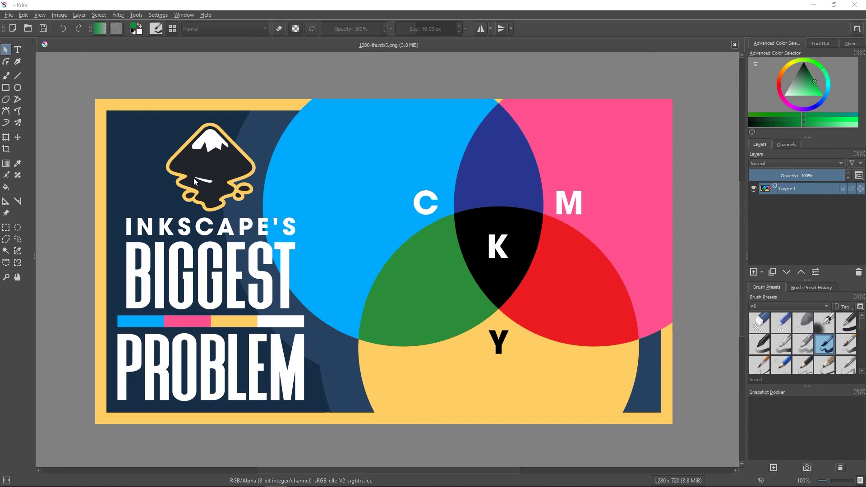
# In Image Properties, set the colour model to CMYK/Alpha with the Chemical proof profile
pyautogui.click(56, 15)
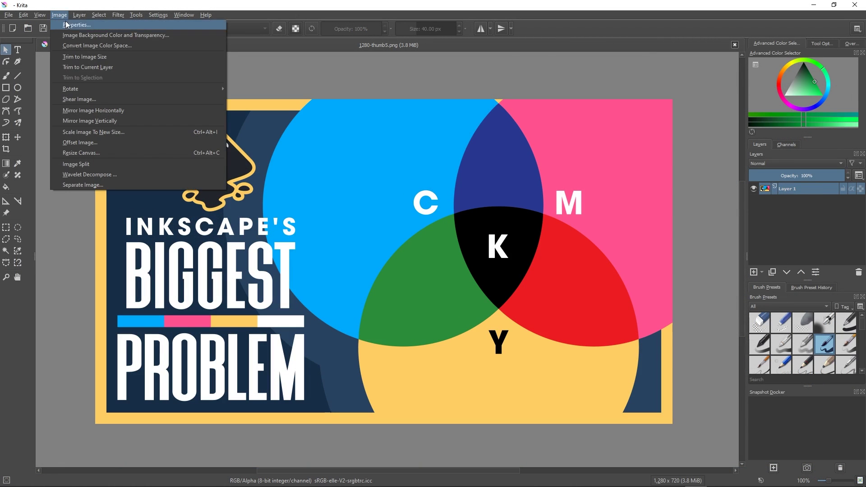
pyautogui.click(70, 25)
pyautogui.click(405, 179)
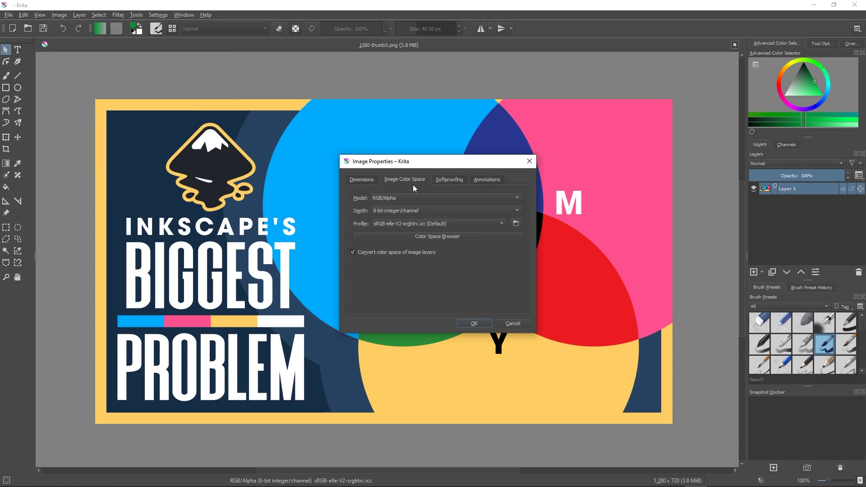
pyautogui.click(421, 198)
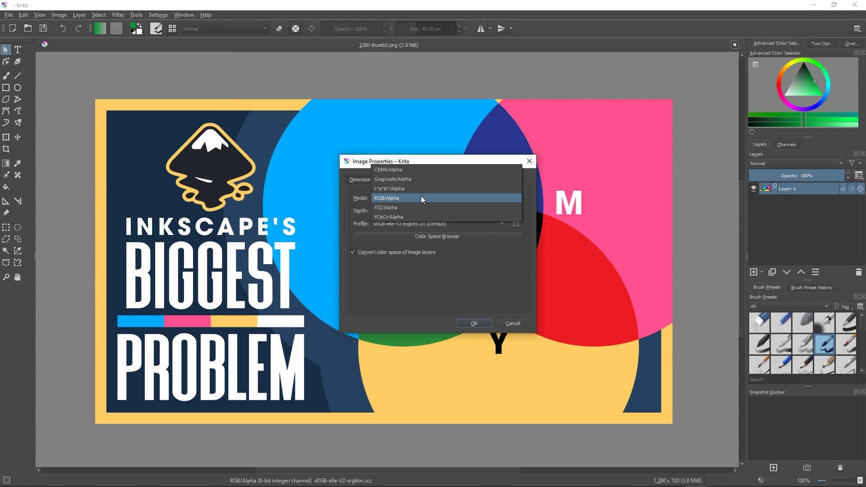
pyautogui.click(398, 171)
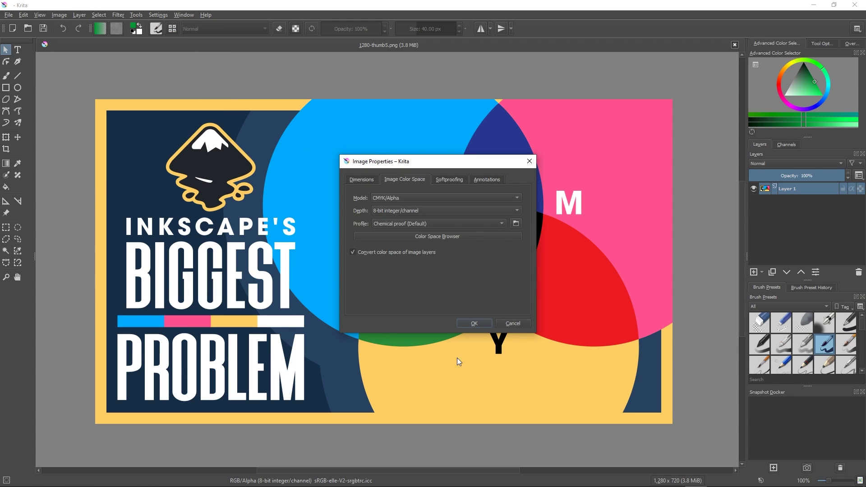
pyautogui.click(476, 323)
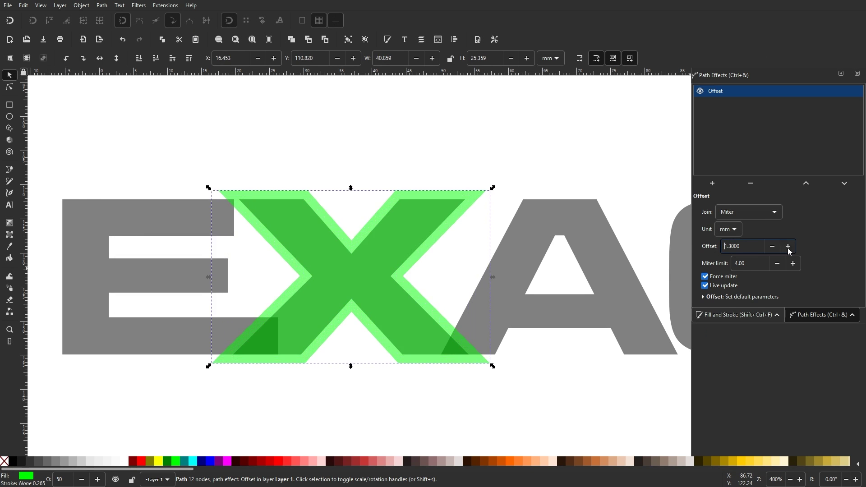
# Raise the green X's offset outline toward 2.1 mm
pyautogui.press('Up')
pyautogui.press('Up')
pyautogui.press('Up')
pyautogui.press('Up')
pyautogui.press('Up')
pyautogui.press('Up')
pyautogui.press('Up')
pyautogui.press('Up')
pyautogui.hscroll(5, 512, 286)
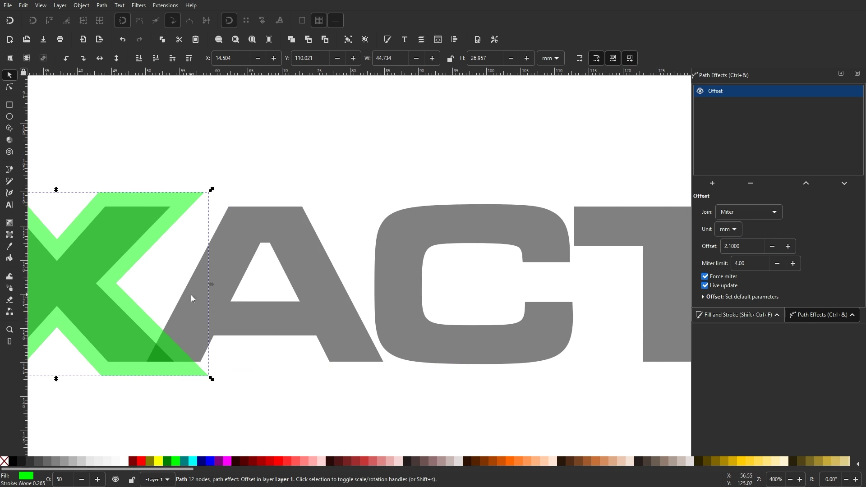
pyautogui.hscroll(-6, 366, 262)
# Cut off the X's lower-left piece with a freehand loop and Path > Intersection, then delete it
pyautogui.click(9, 181)
pyautogui.moveTo(253, 304)
pyautogui.mouseDown()
pyautogui.moveTo(367, 358)
pyautogui.moveTo(253, 305)
pyautogui.mouseUp()
pyautogui.press('s')
pyautogui.hotkey('ctrl', 'a')
pyautogui.click(102, 5)
pyautogui.click(112, 120)
pyautogui.press('Delete')
# Retype the X's Offset value so it ends at 2.1 mm
pyautogui.scroll(-3, 282, 295)
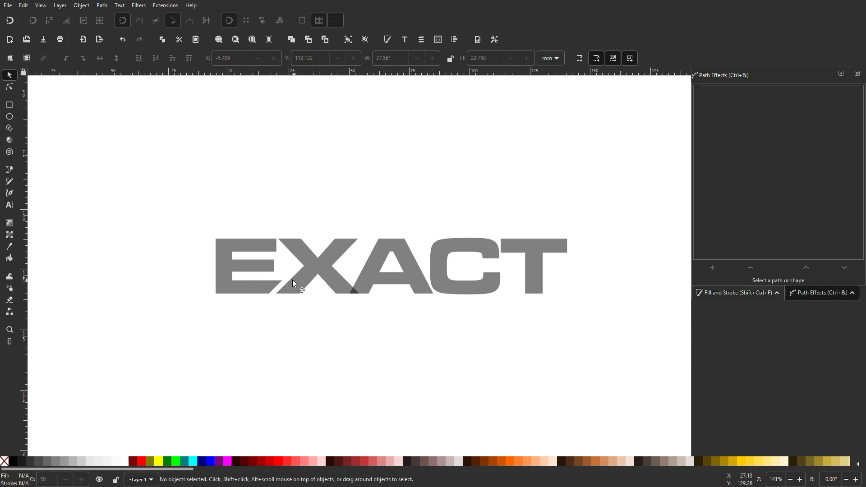
pyautogui.scroll(2, 408, 275)
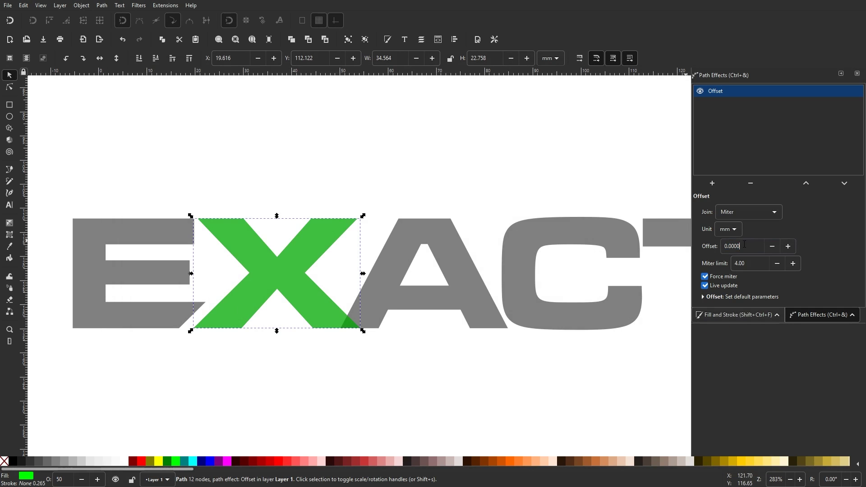
pyautogui.tripleClick(744, 244)
pyautogui.write('1')
pyautogui.press('Return')
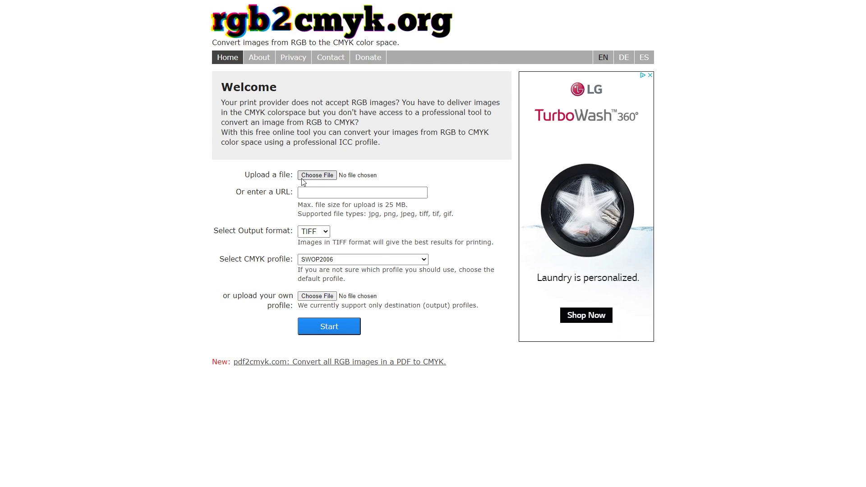
# Upload export-cmyk-inkscape.png, choose JPEG output, keep the SWOP2006 profile and start converting
pyautogui.click(326, 175)
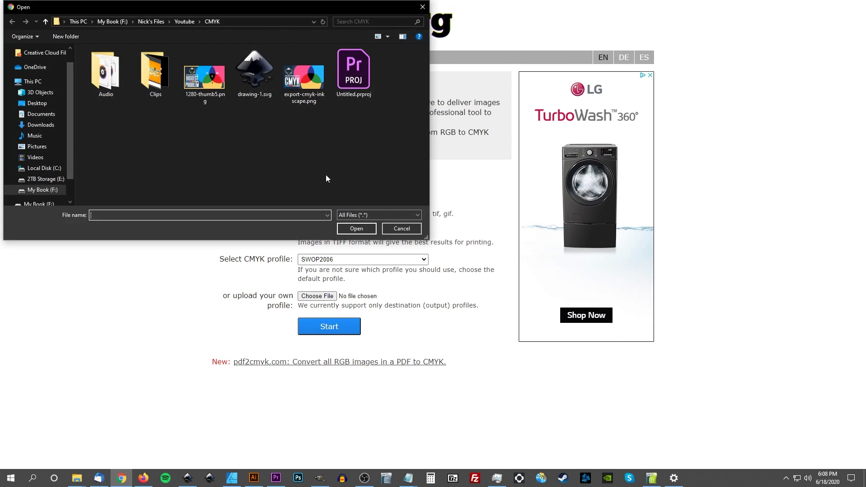
pyautogui.doubleClick(301, 78)
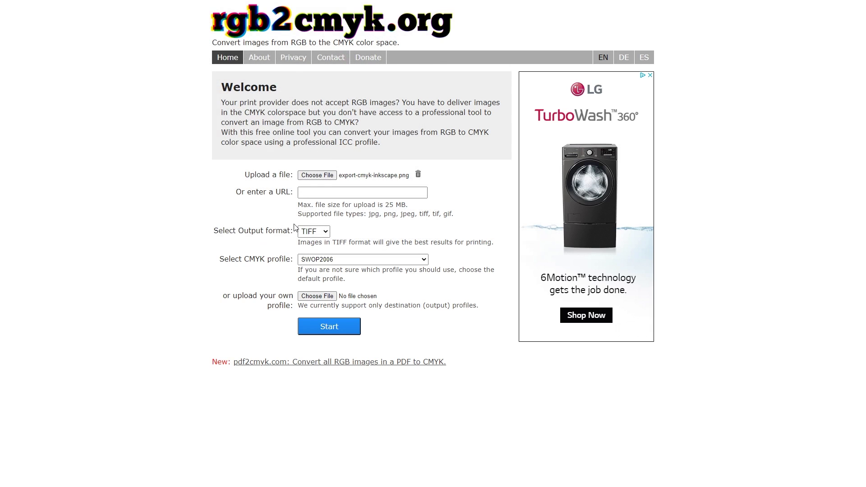
pyautogui.click(316, 252)
pyautogui.moveTo(221, 258); pyautogui.dragTo(296, 259)
pyautogui.click(325, 259)
pyautogui.click(244, 289)
pyautogui.click(328, 326)
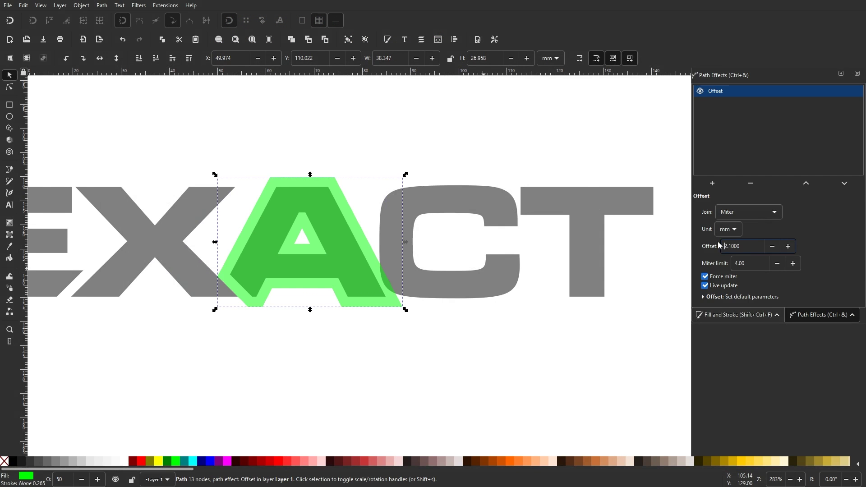
# Select the letter C, then the whole EXACT lettering
pyautogui.click(489, 284)
pyautogui.scroll(5, 456, 309)
pyautogui.scroll(-5, 383, 294)
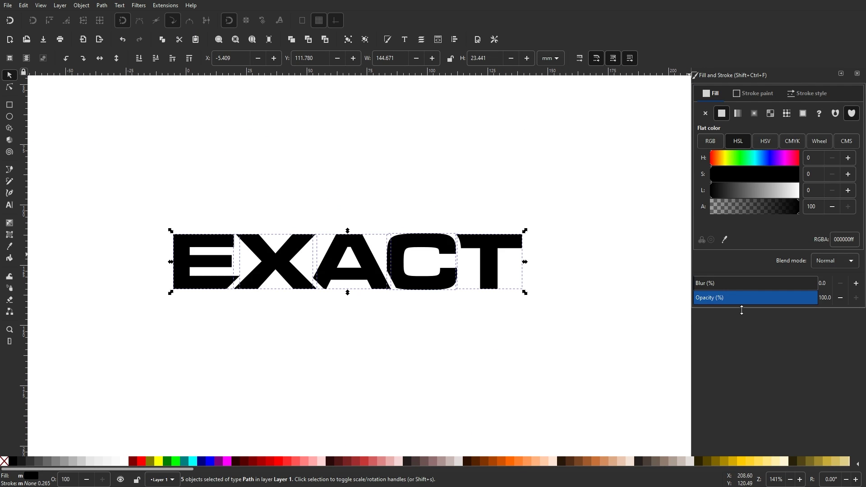
pyautogui.click(510, 321)
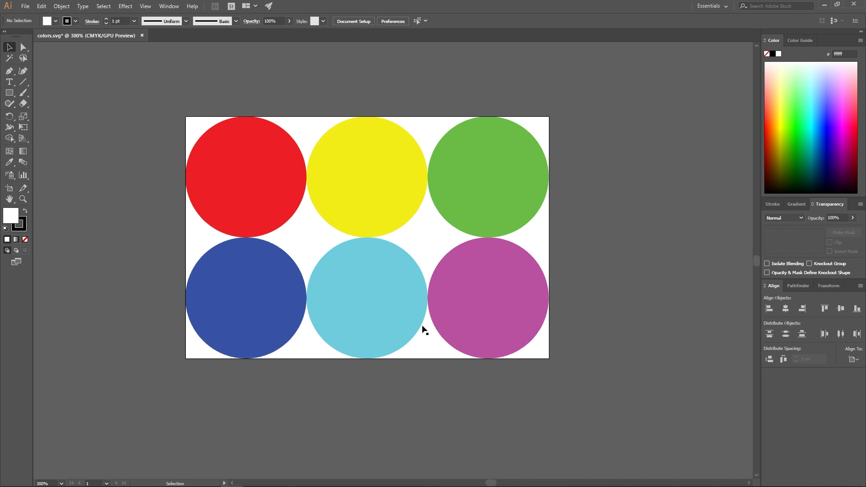
# Recolour the cyan circle to 00e1ff, snapped to the nearest printable colour
pyautogui.click(361, 167)
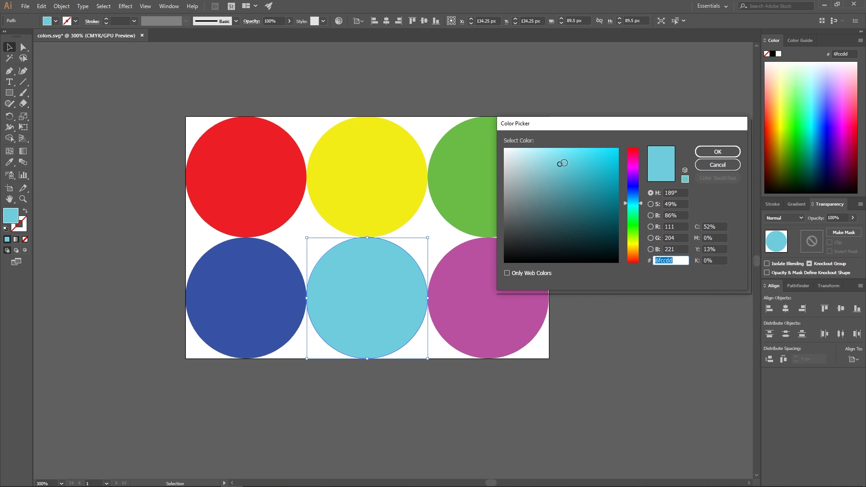
pyautogui.write('00e1ff')
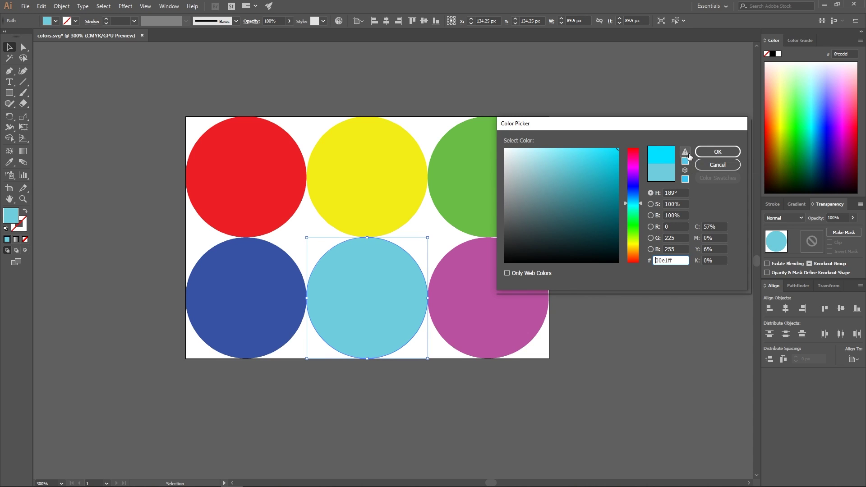
pyautogui.click(686, 154)
pyautogui.click(715, 152)
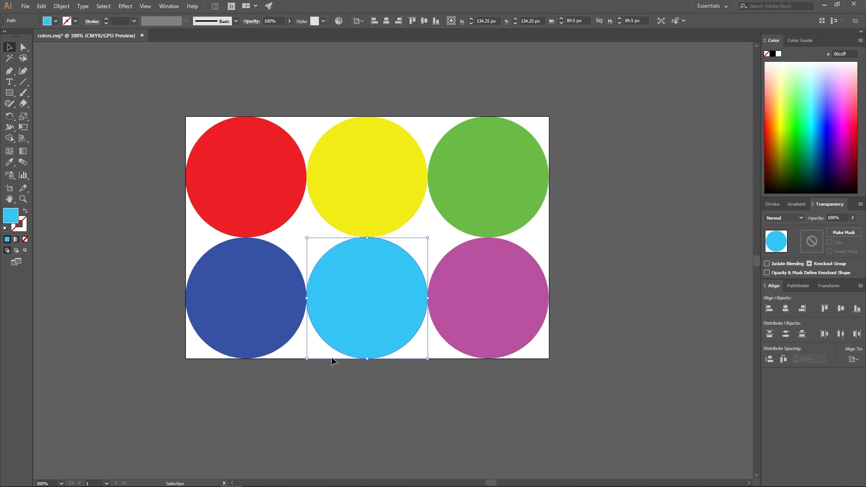
# Give the magenta circle the fill ff00cc
pyautogui.click(436, 307)
pyautogui.doubleClick(10, 215)
pyautogui.write('ff00cc')
pyautogui.press('Return')
pyautogui.doubleClick(9, 215)
pyautogui.click(717, 151)
# Recolour the green circle to 58ff00 and the yellow circle to ffec00
pyautogui.click(487, 176)
pyautogui.doubleClick(10, 216)
pyautogui.write('58ff00')
pyautogui.press('Return')
pyautogui.click(367, 176)
pyautogui.doubleClick(10, 215)
pyautogui.write('ffec00')
pyautogui.press('Return')
# Leave the red circle unchanged and recolour the blue circle to 0049ff
pyautogui.click(273, 171)
pyautogui.doubleClick(10, 215)
pyautogui.press('Return')
pyautogui.click(246, 298)
pyautogui.doubleClick(10, 215)
pyautogui.write('0049ff')
pyautogui.press('Return')
pyautogui.doubleClick(10, 215)
pyautogui.press('Return')
# Recolour the cyan circle to 00cdfc and the magenta circle to ff0099, then deselect
pyautogui.click(367, 298)
pyautogui.doubleClick(10, 215)
pyautogui.write('00cdfc')
pyautogui.press('Return')
pyautogui.click(488, 297)
pyautogui.doubleClick(10, 215)
pyautogui.write('ff0099')
pyautogui.press('Return')
pyautogui.click(600, 258)
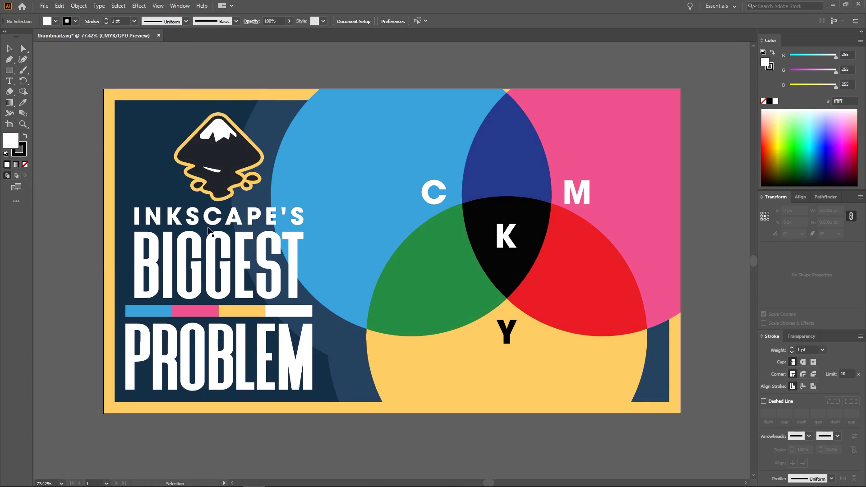
# Brighten the large blue circle to 00aaff and the pink shape to ff2980
pyautogui.click(361, 198)
pyautogui.hotkey('ctrl', '+')
pyautogui.hotkey('ctrl', '+')
pyautogui.doubleClick(10, 144)
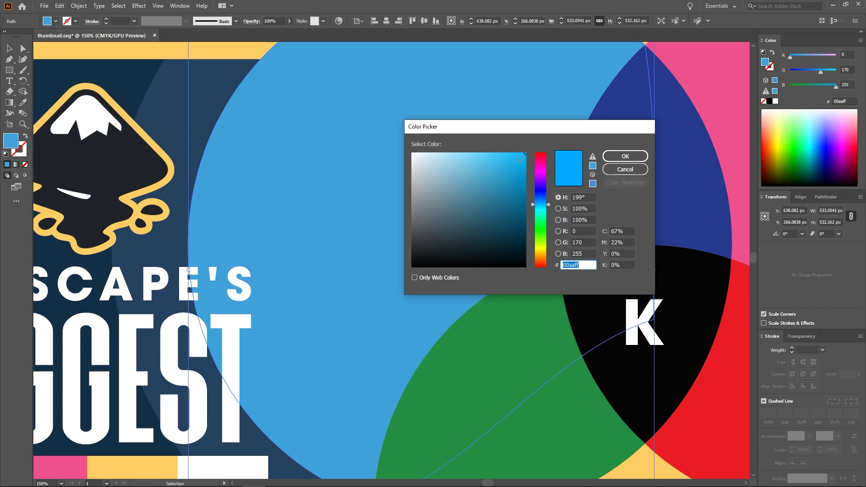
pyautogui.click(641, 153)
pyautogui.hotkey('ctrl', '0')
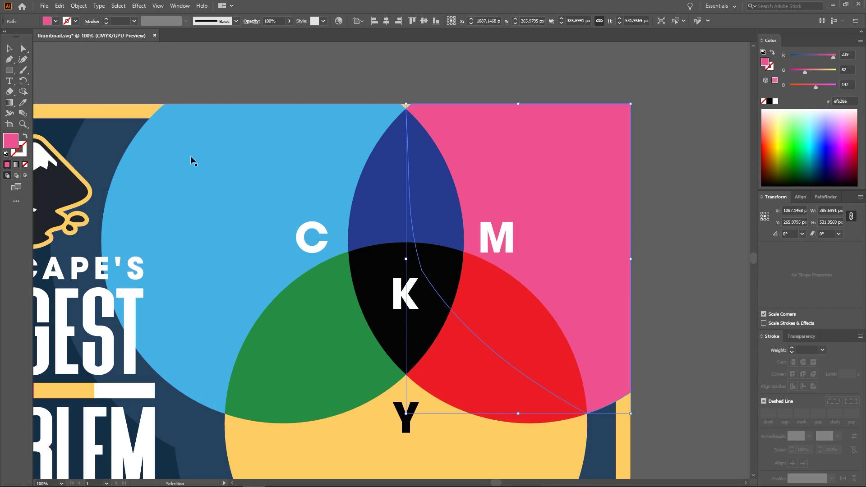
pyautogui.doubleClick(13, 142)
pyautogui.write('ff2980')
pyautogui.press('Return')
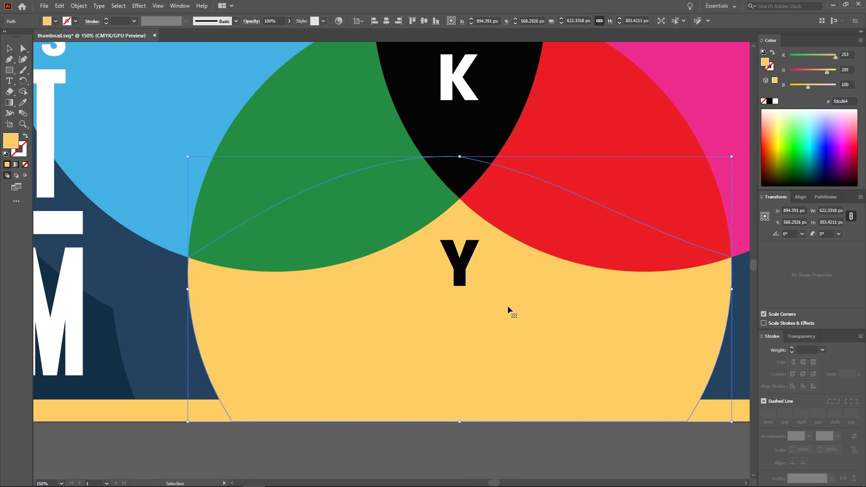
# Apply a new yellow to the bottom shape, brighten the green shape, and confirm the red
pyautogui.doubleClick(5, 142)
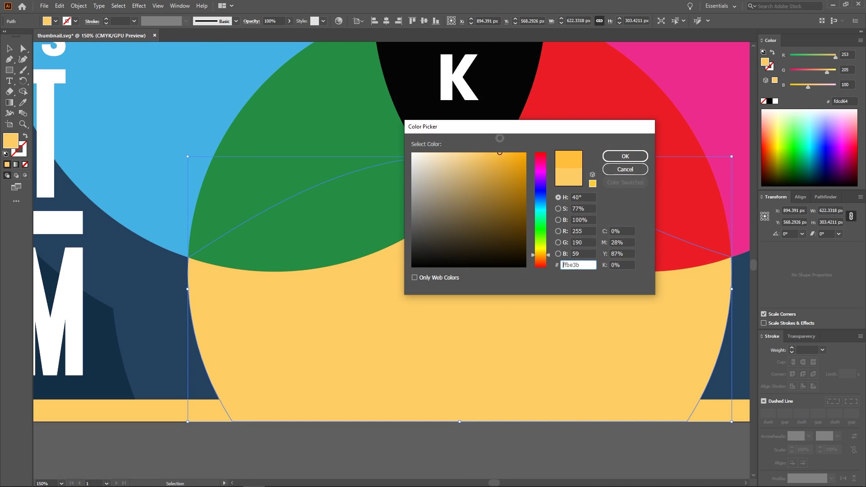
pyautogui.click(625, 156)
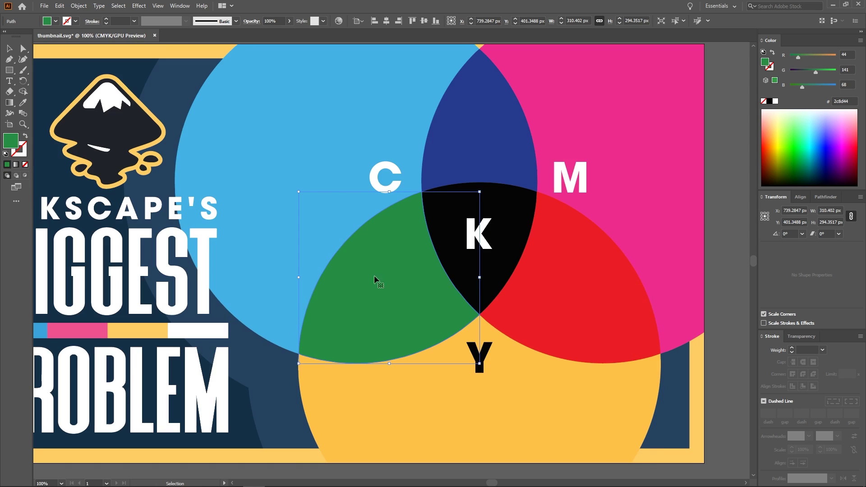
pyautogui.doubleClick(11, 140)
pyautogui.moveTo(515, 156)
pyautogui.mouseDown()
pyautogui.moveTo(515, 138)
pyautogui.moveTo(492, 194)
pyautogui.moveTo(499, 197)
pyautogui.mouseUp()
pyautogui.click(625, 156)
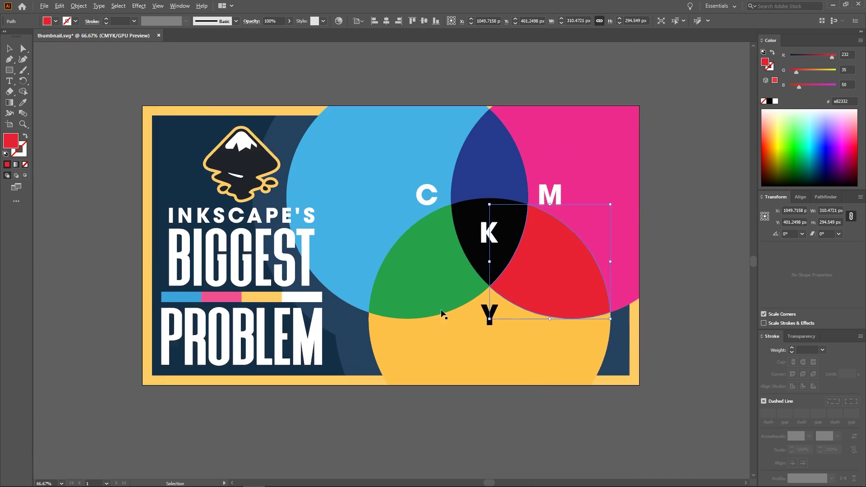
pyautogui.click(285, 408)
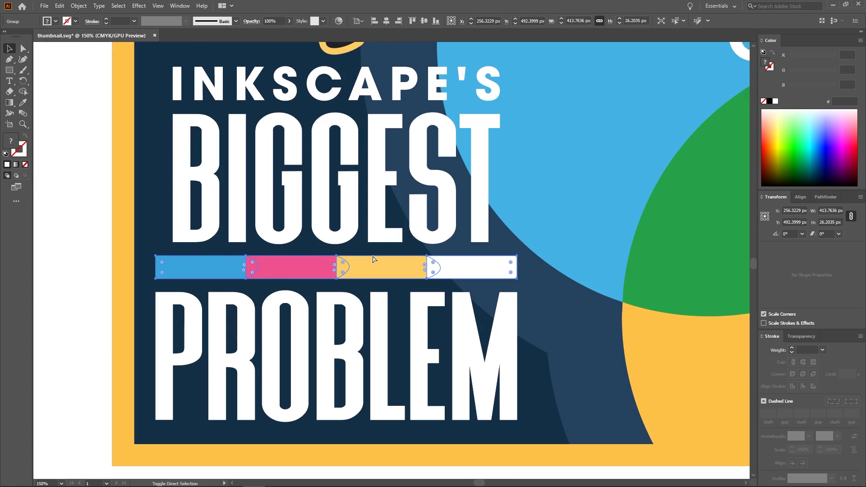
# Match the colour-bar segments to the new shape colours with the Eyedropper, undoing an accidental logo fill
pyautogui.click(194, 271)
pyautogui.press('i')
pyautogui.keyDown('ctrl'); pyautogui.click(334, 263); pyautogui.keyUp('ctrl')
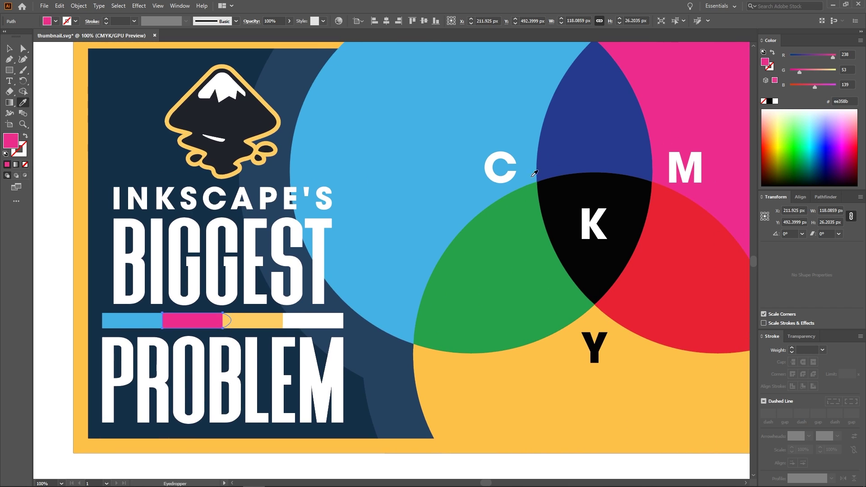
pyautogui.click(278, 321)
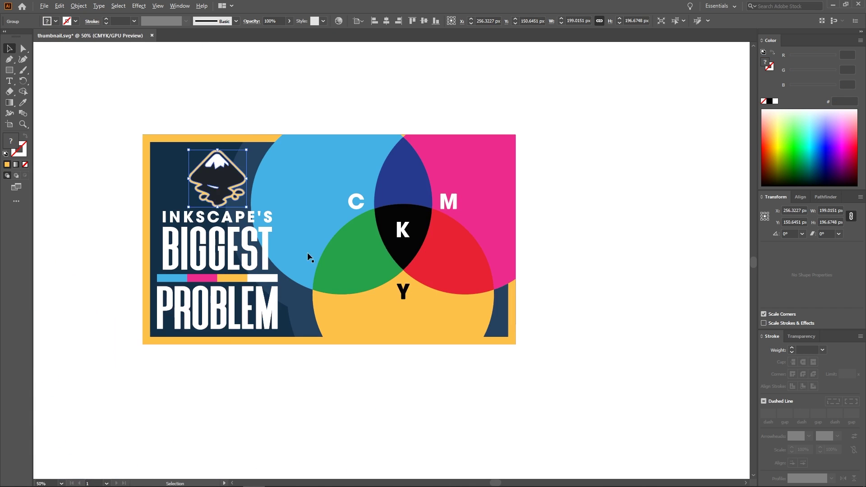
pyautogui.press('i')
pyautogui.click(392, 310)
pyautogui.hotkey('ctrl', 'z')
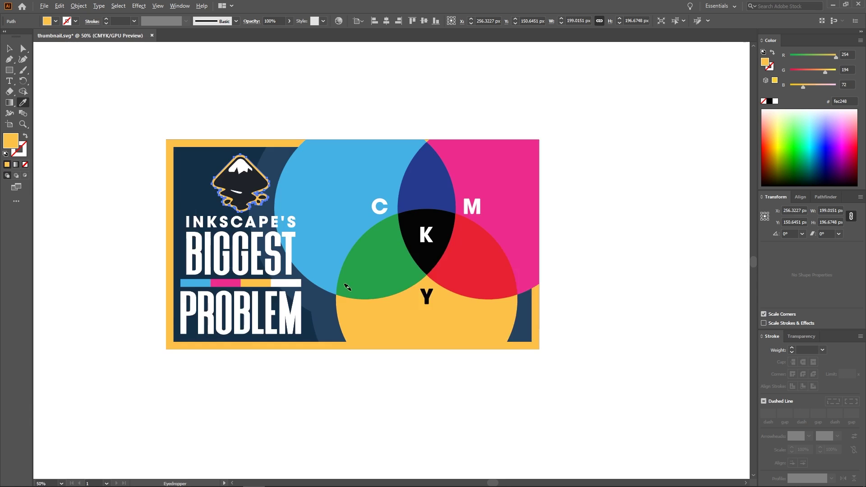
pyautogui.hotkey('ctrl', '+')
pyautogui.click(192, 177)
pyautogui.click(352, 89)
# Save the thumbnail as thumbnail.ai in Adobe Illustrator (*.AI) format
pyautogui.hotkey('ctrl', 'shift', 's')
pyautogui.click(497, 264)
pyautogui.click(456, 296)
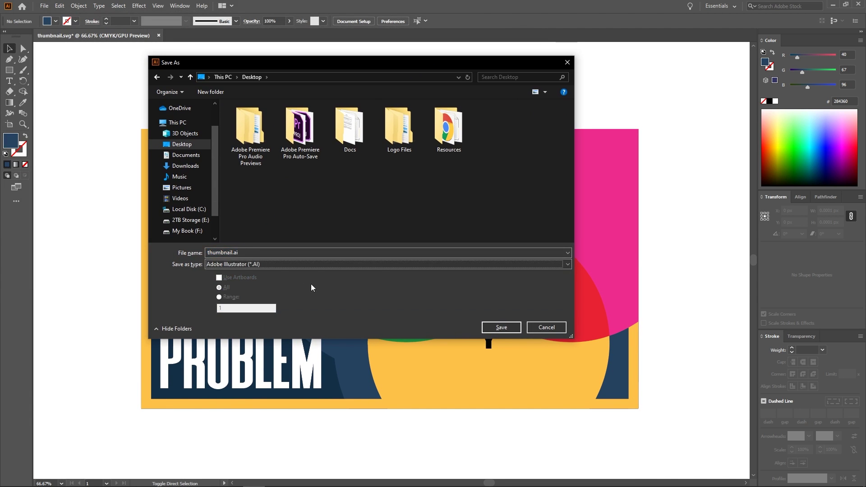
pyautogui.press('Return')
pyautogui.click(315, 182)
# Set the document's colour format to CMYK/8 in Document Setup
pyautogui.click(484, 343)
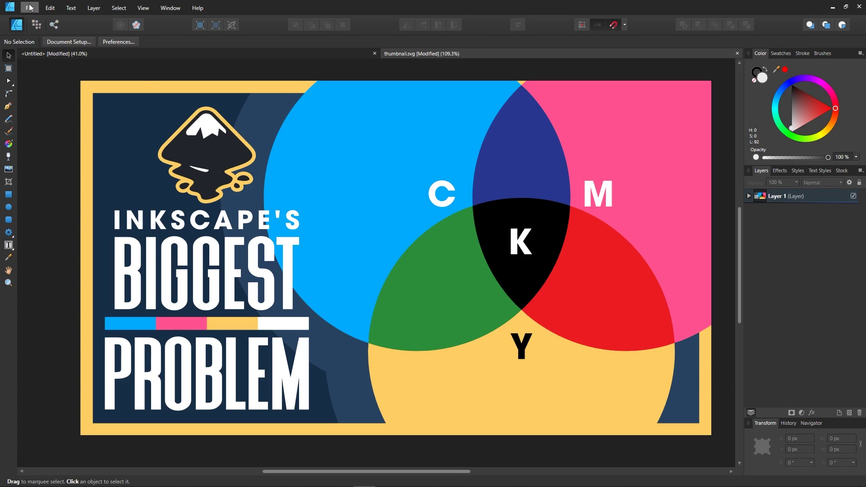
pyautogui.click(29, 7)
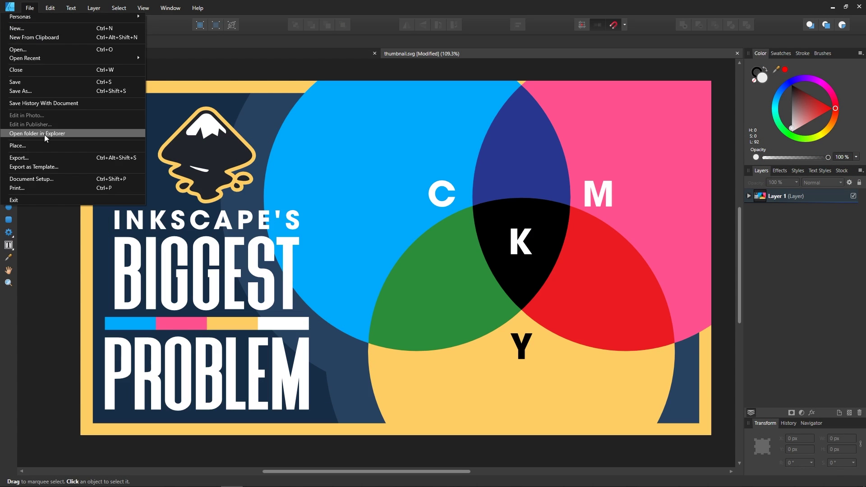
pyautogui.click(36, 180)
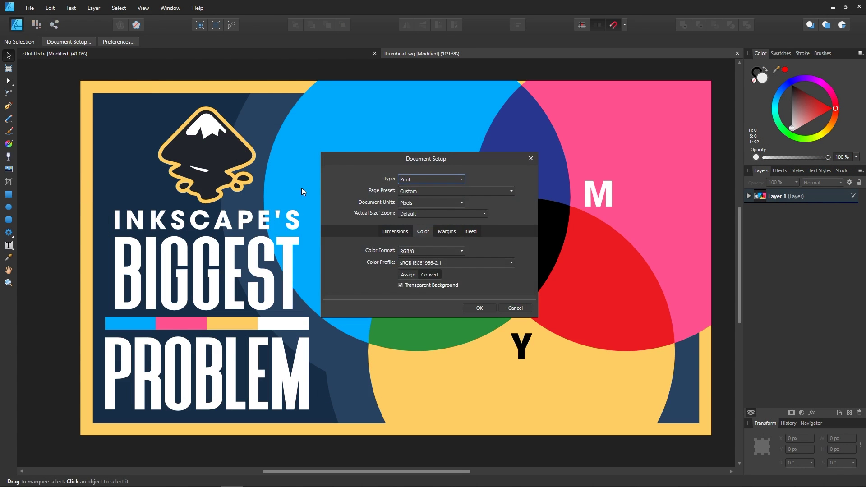
pyautogui.click(416, 251)
pyautogui.click(412, 315)
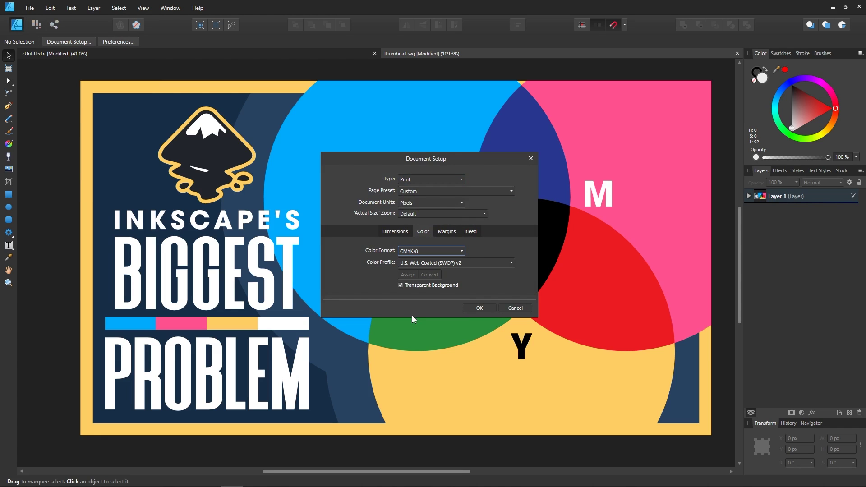
pyautogui.click(483, 308)
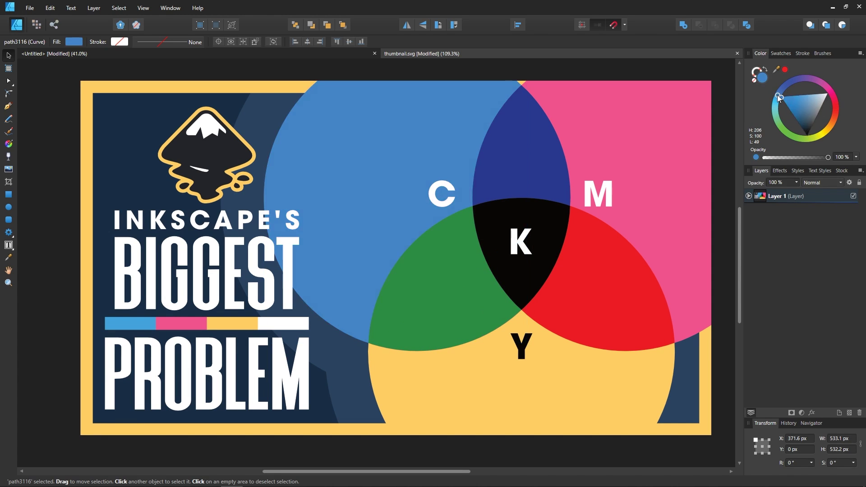
# Select the yellow Y shape, the artwork group and the pink shape to inspect their colours
pyautogui.click(381, 370)
pyautogui.click(345, 416)
pyautogui.click(180, 323)
# Enlarge the hexagon, move it under the circle, and centre the two on each other
pyautogui.click(180, 159)
pyautogui.scroll(1, 180, 159)
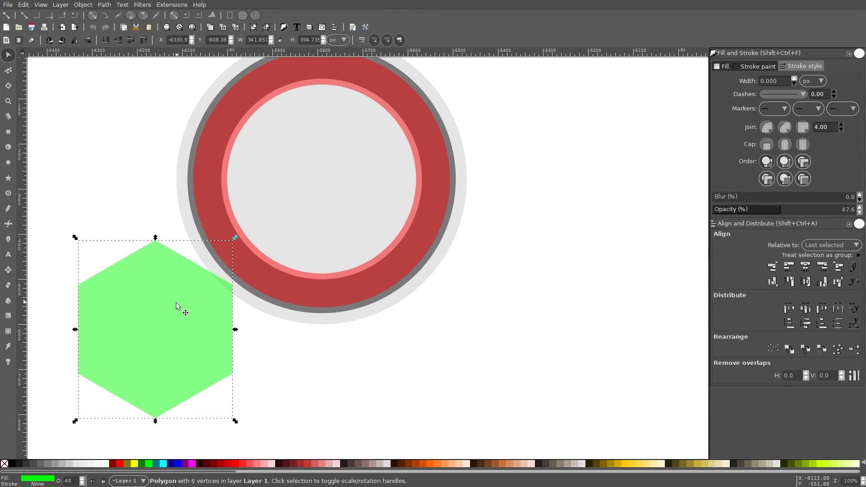
pyautogui.moveTo(176, 305); pyautogui.dragTo(344, 284)
pyautogui.keyDown('shift'); pyautogui.click(344, 285); pyautogui.keyUp('shift')
pyautogui.click(805, 266)
pyautogui.press('Escape')
# Grow the hexagon about its centre and add two shrunken duplicate hexagons inside it
pyautogui.click(321, 233)
pyautogui.moveTo(466, 323); pyautogui.dragTo(483, 322)
pyautogui.scroll(-1, 350, 197)
pyautogui.hotkey('ctrl', 'd')
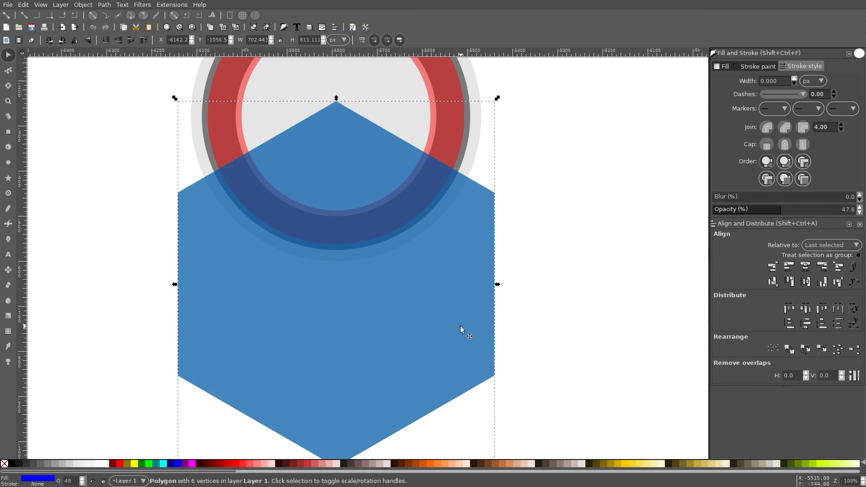
pyautogui.hotkey('ctrl', '(')
pyautogui.click(487, 203)
pyautogui.hotkey('ctrl', 'd')
pyautogui.hotkey('ctrl', '(')
# Convert the red ring's stroke into a filled shape with Path > Stroke to Path
pyautogui.scroll(5, 449, 273)
pyautogui.click(332, 91)
pyautogui.click(104, 5)
pyautogui.click(125, 26)
pyautogui.click(563, 190)
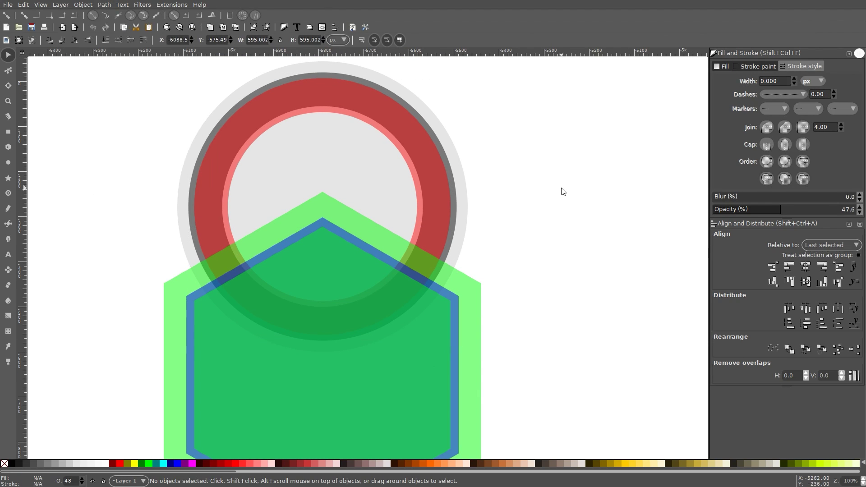
# Combine the ring shape with the outer green hexagon and delete the leftover piece
pyautogui.click(474, 306)
pyautogui.keyDown('shift'); pyautogui.click(429, 260); pyautogui.keyUp('shift')
pyautogui.click(104, 4)
pyautogui.click(121, 72)
pyautogui.click(238, 363)
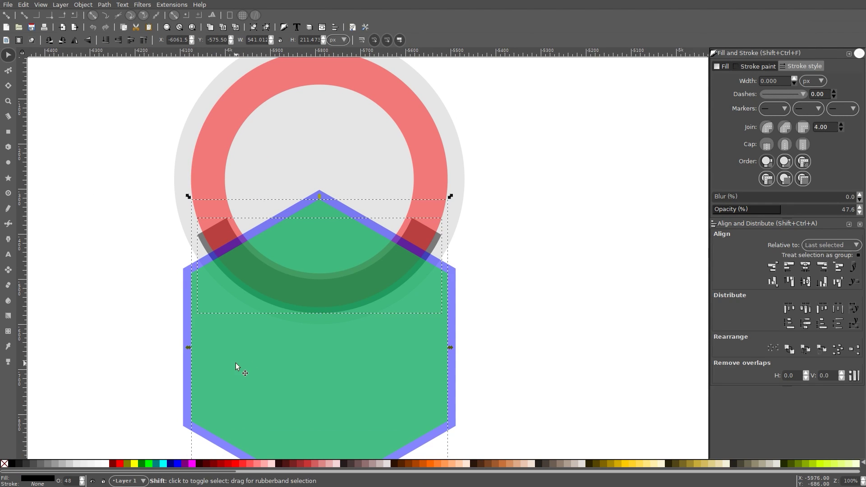
pyautogui.press('Delete')
# Intersect the ring with the blue hexagon to keep only the lower banner arc
pyautogui.click(365, 295)
pyautogui.keyDown('shift'); pyautogui.click(286, 72); pyautogui.keyUp('shift')
pyautogui.click(104, 4)
pyautogui.click(121, 83)
pyautogui.scroll(2, 158, 252)
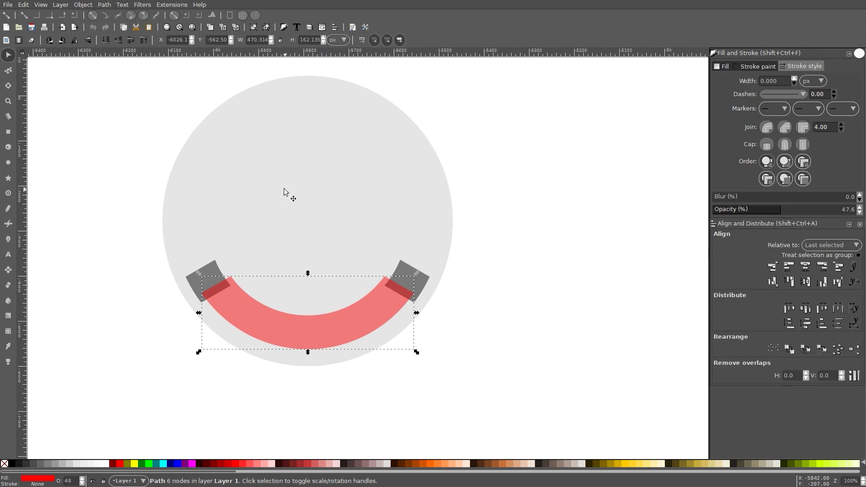
# Cut a V notch into the left grey ribbon end by adding and lowering a midpoint node
pyautogui.click(222, 272)
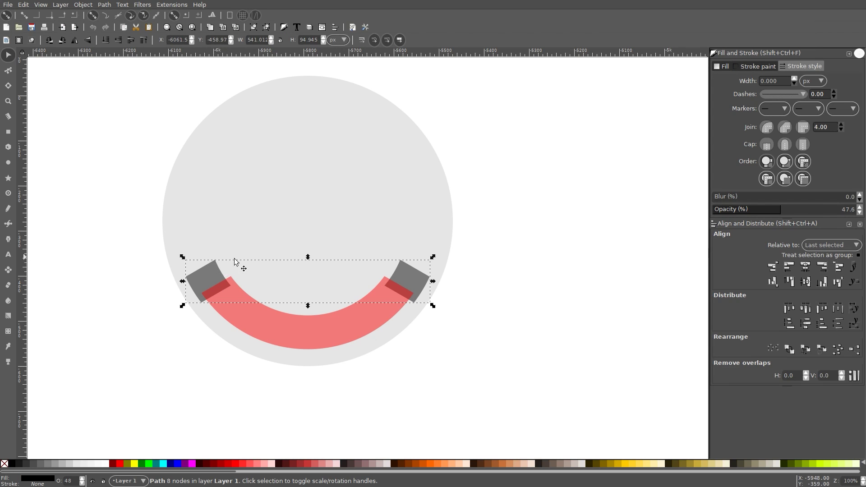
pyautogui.press('n')
pyautogui.press('3')
pyautogui.hscroll(-8, 299, 247)
pyautogui.click(231, 243)
pyautogui.keyDown('shift'); pyautogui.click(314, 195); pyautogui.keyUp('shift')
pyautogui.click(7, 40)
pyautogui.moveTo(274, 221); pyautogui.dragTo(280, 237)
pyautogui.hscroll(8, 400, 247)
# Break the grey pieces apart and place a horizontally flipped copy of the notched end on the right
pyautogui.press('s')
pyautogui.press('-')
pyautogui.click(105, 5)
pyautogui.click(124, 135)
pyautogui.click(176, 210)
pyautogui.hotkey('ctrl', 'd')
pyautogui.click(75, 40)
pyautogui.moveTo(164, 212); pyautogui.dragTo(605, 216)
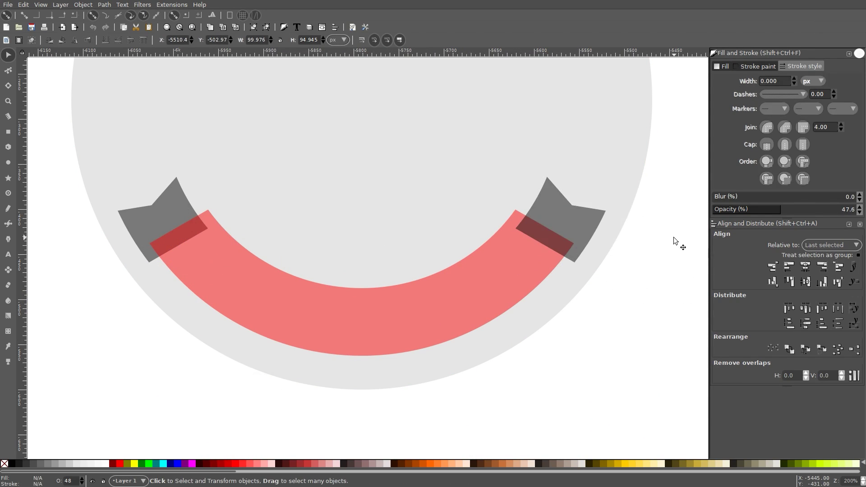